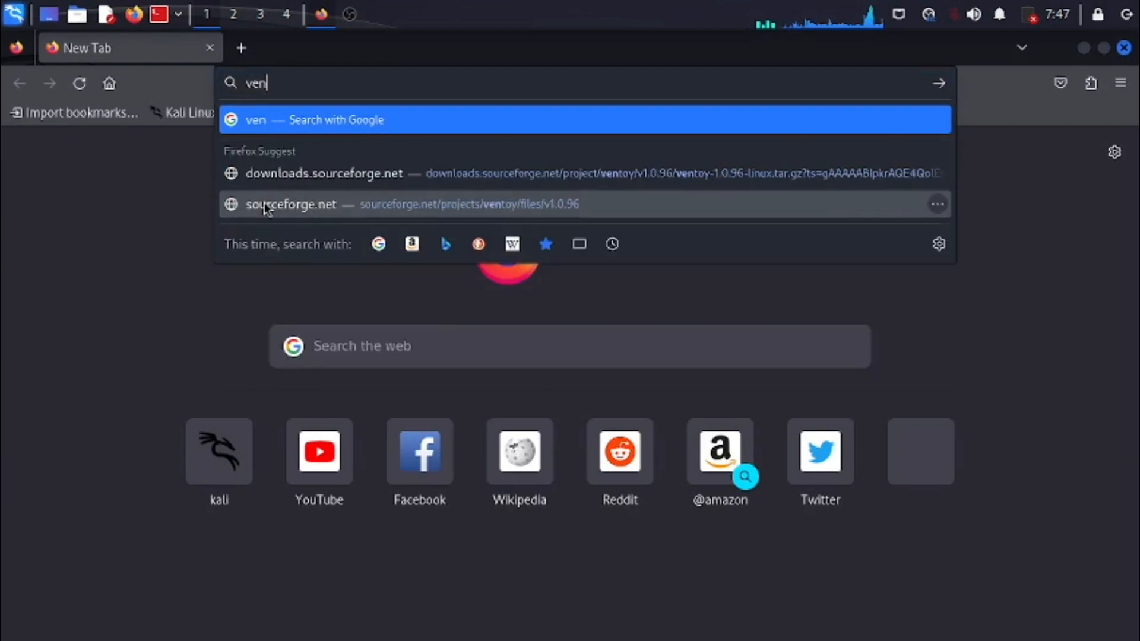
- Search the web for "ventoy" and open the ventoy/Ventoy GitHub repository from the results
text(toy)
key(Return)
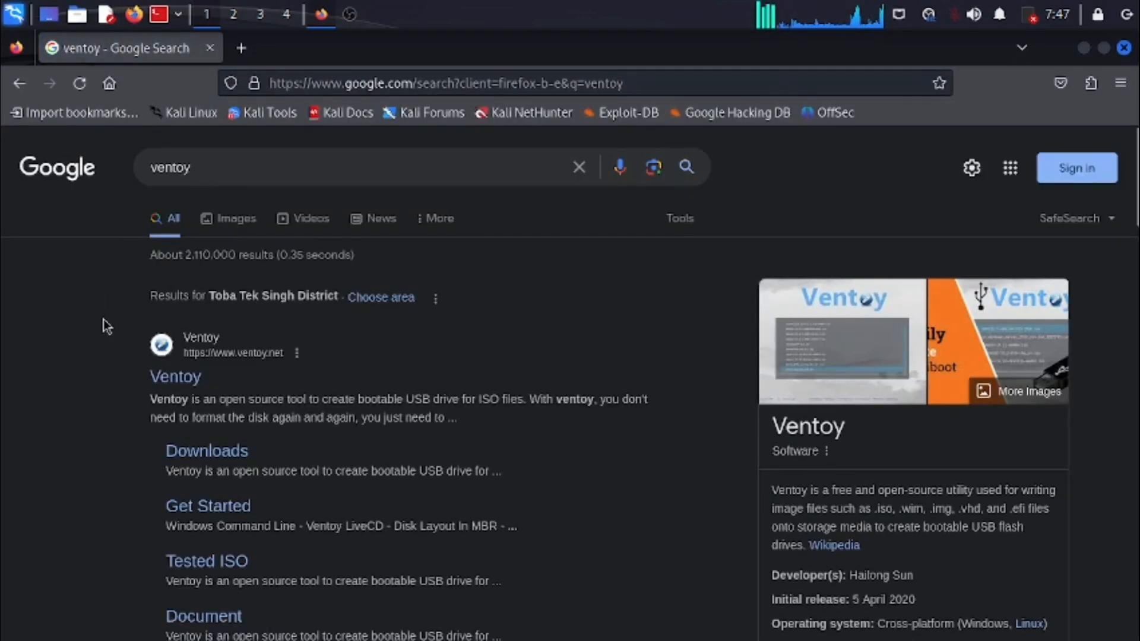
scroll(102, 322, down, 4)
scroll(105, 326, down, 4)
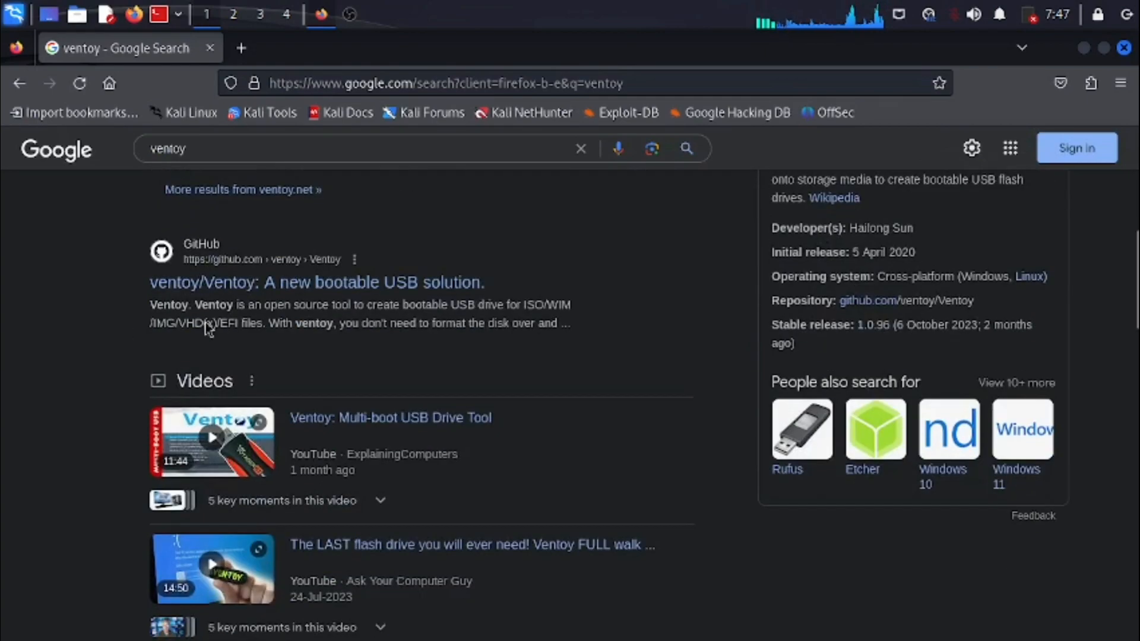
click(286, 287)
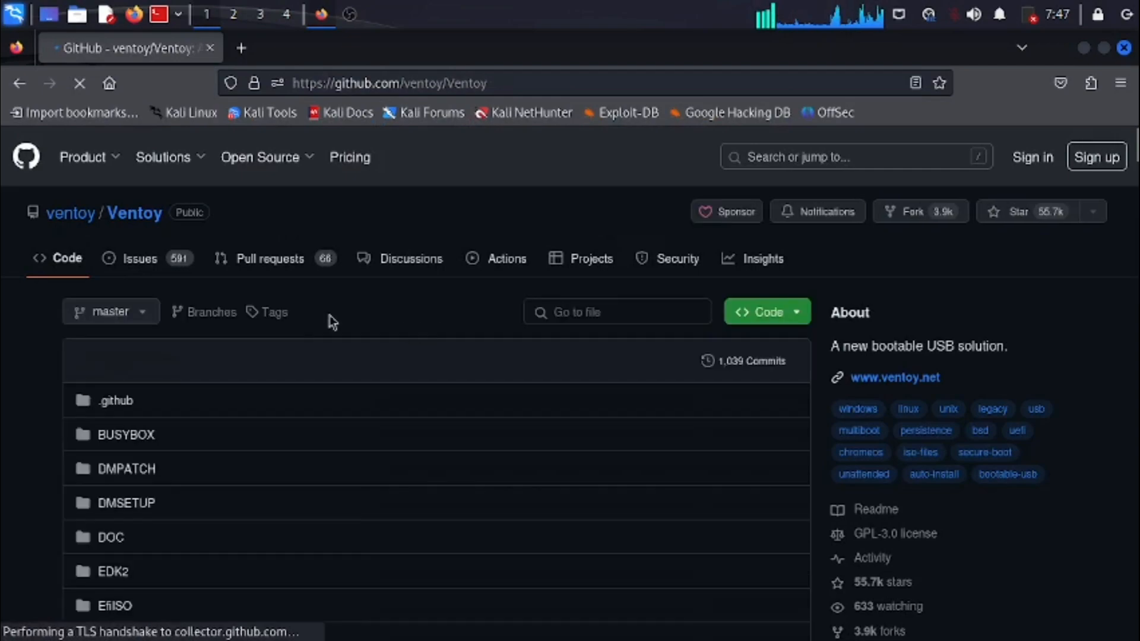
- Open the Ventoy 1.0.96 release from the repository and download the asset ventoy-1.0.96-linux.tar.gz
scroll(432, 312, down, 5)
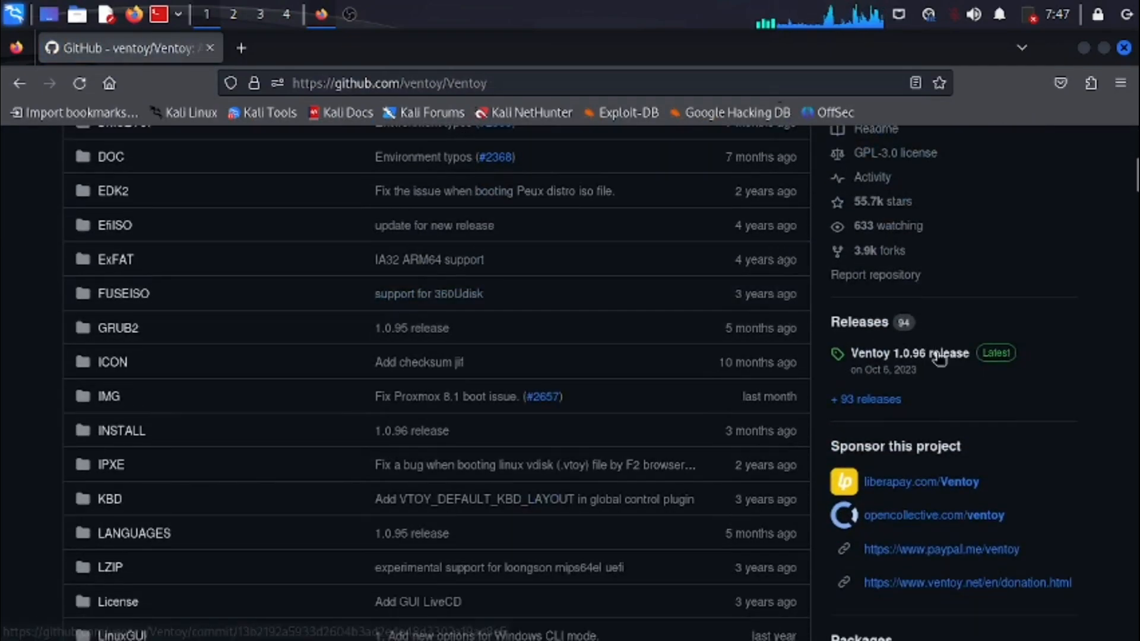
click(937, 359)
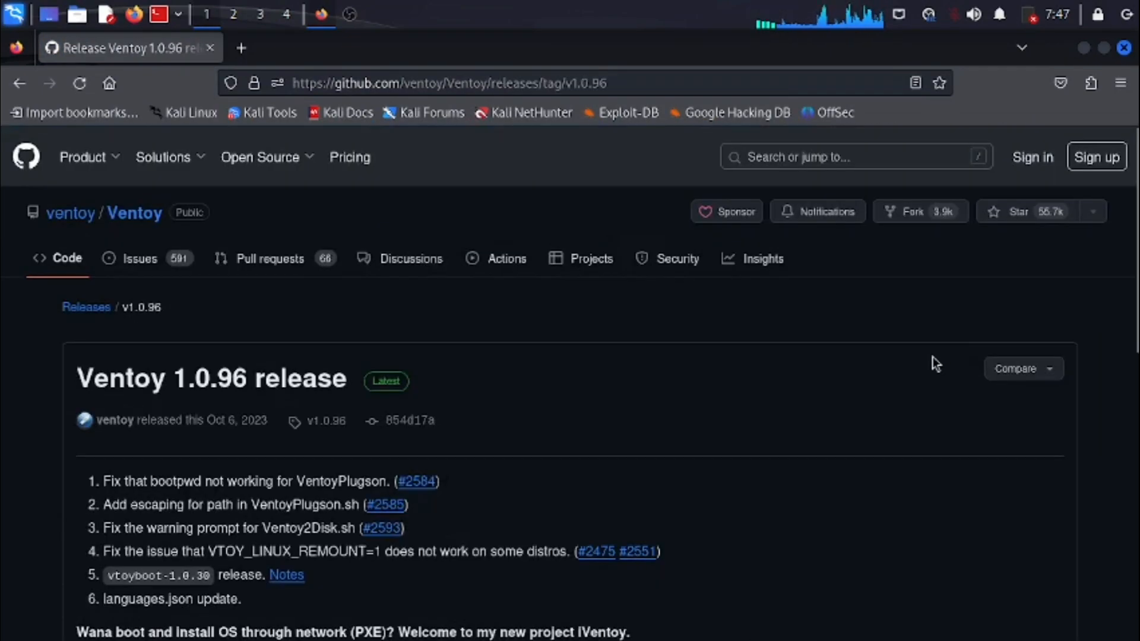
scroll(219, 389, down, 3)
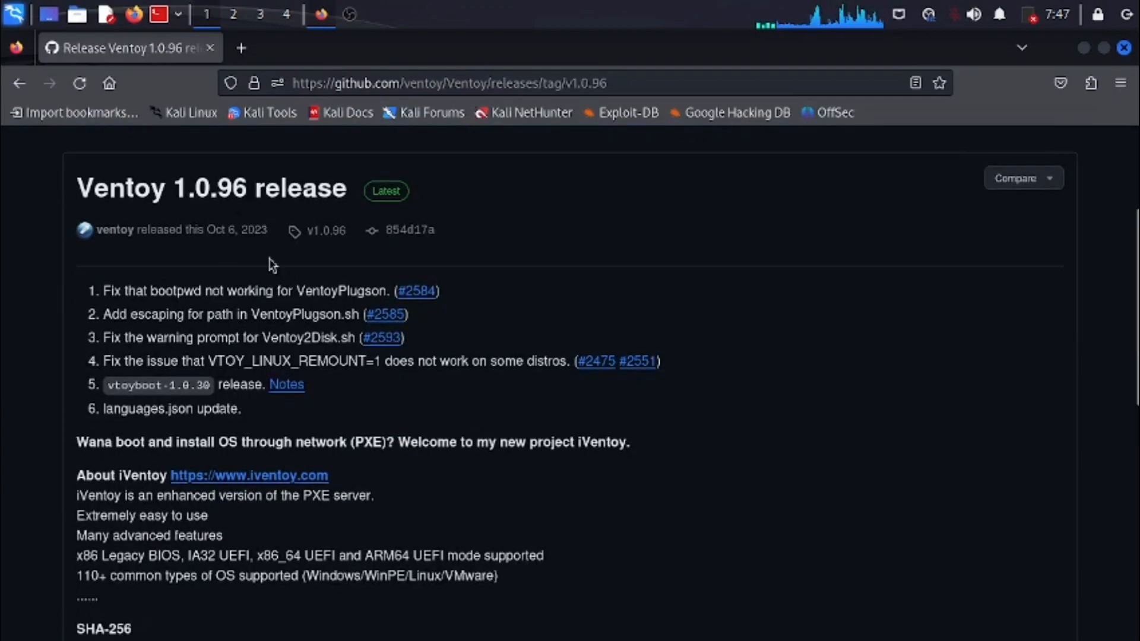
scroll(271, 264, down, 6)
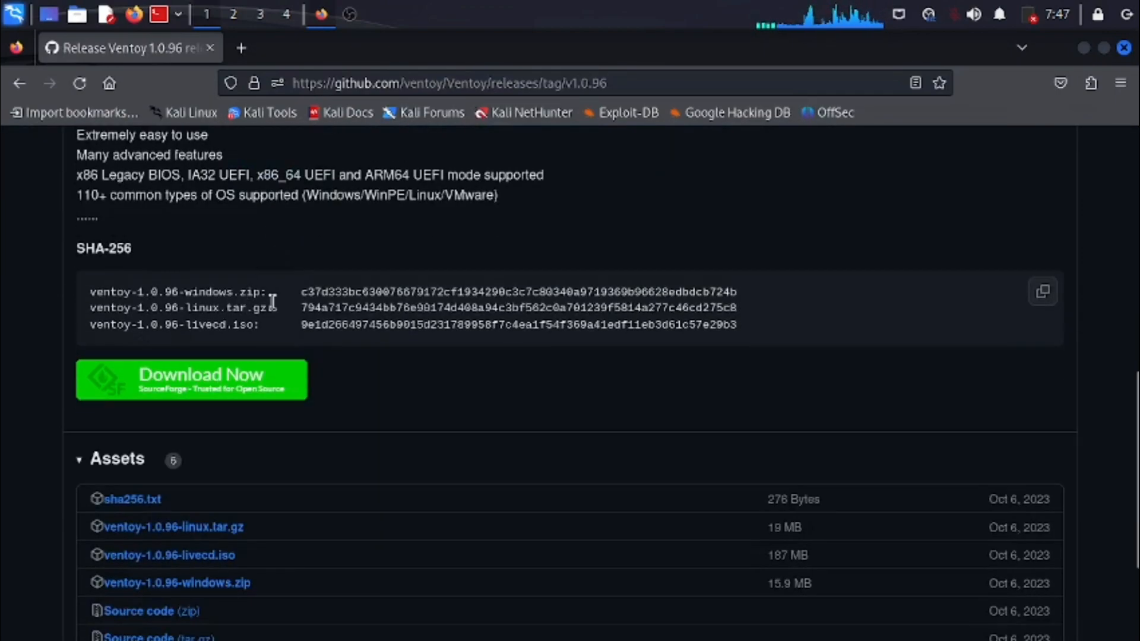
scroll(272, 302, down, 2)
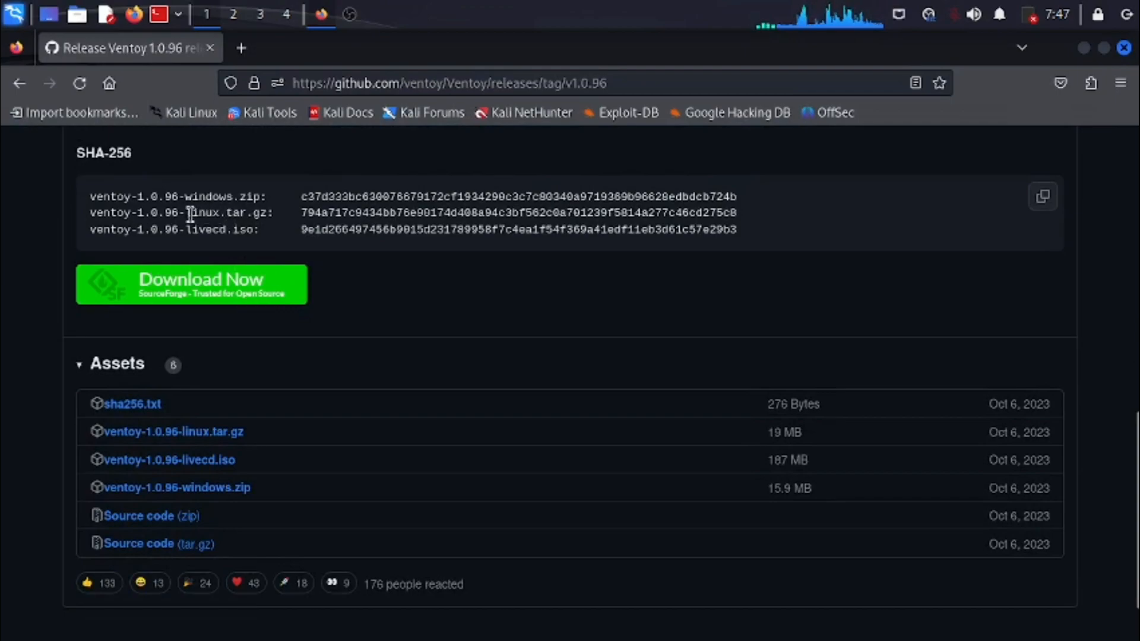
scroll(394, 346, down, 2)
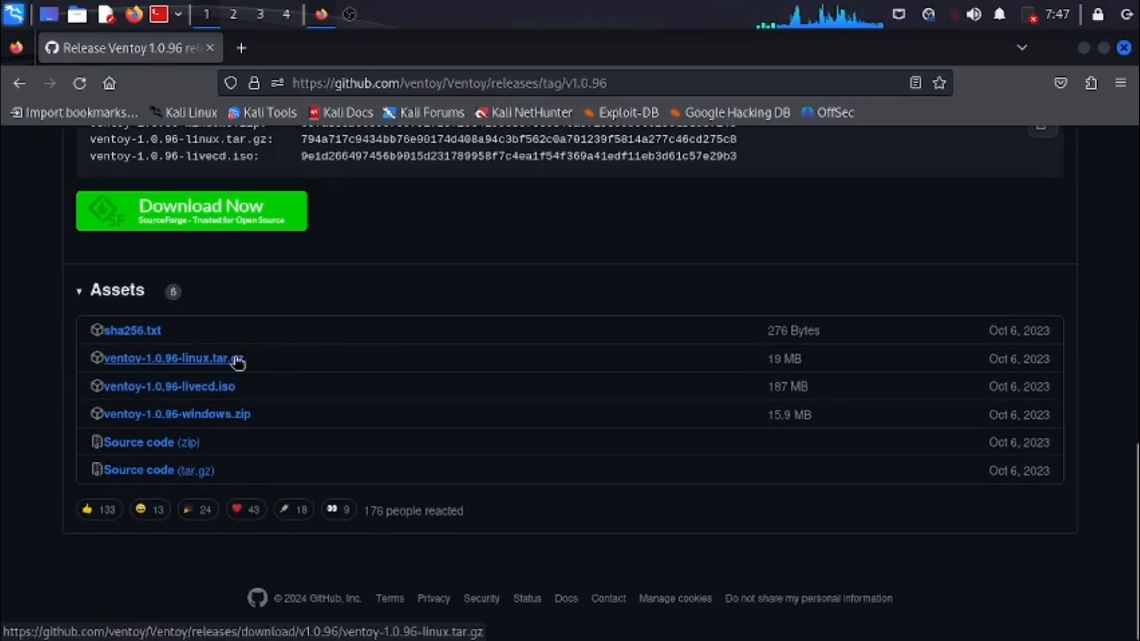
click(220, 362)
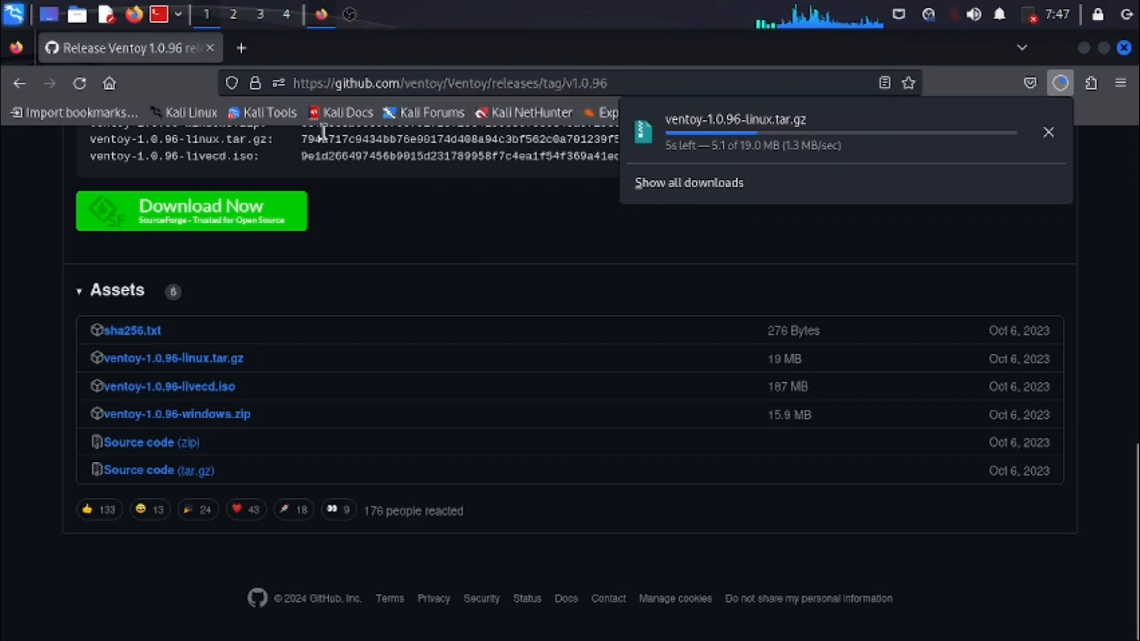
- Search for "windows iso" in a new browser tab and open Microsoft's Windows 10 Disc Image (ISO File) download page
click(241, 48)
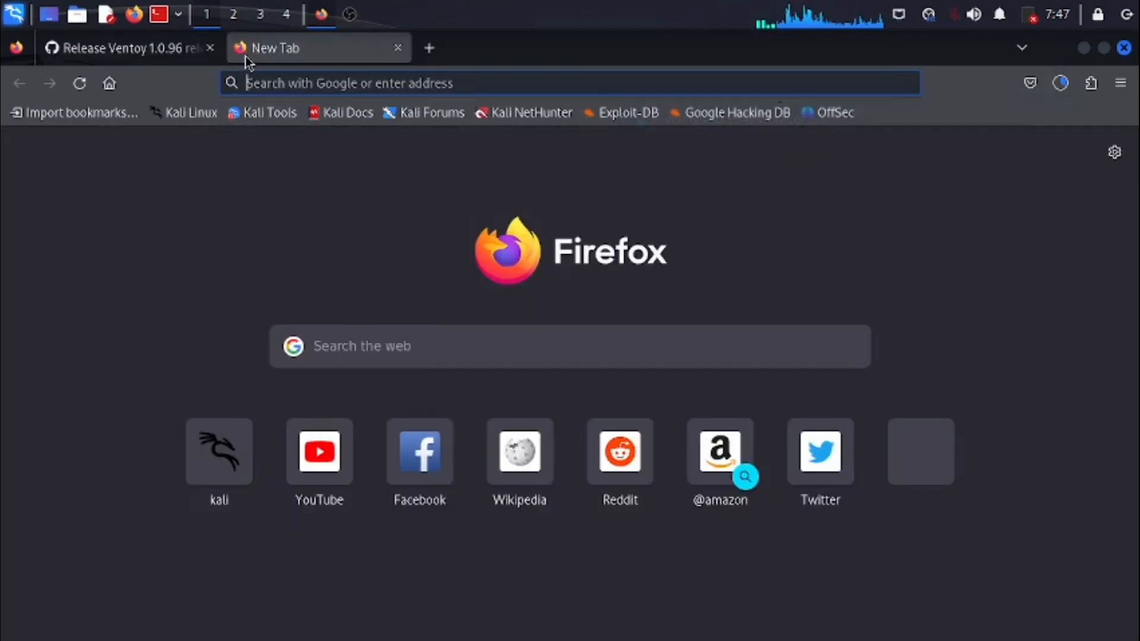
text(wins)
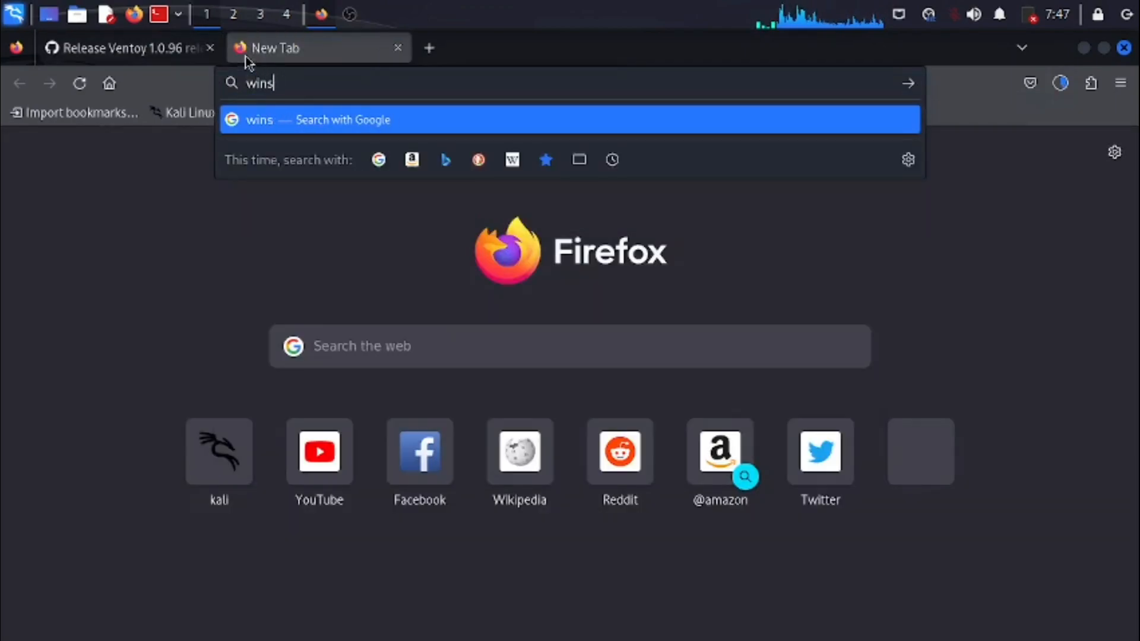
text(od)
key(BackSpace)
key(BackSpace)
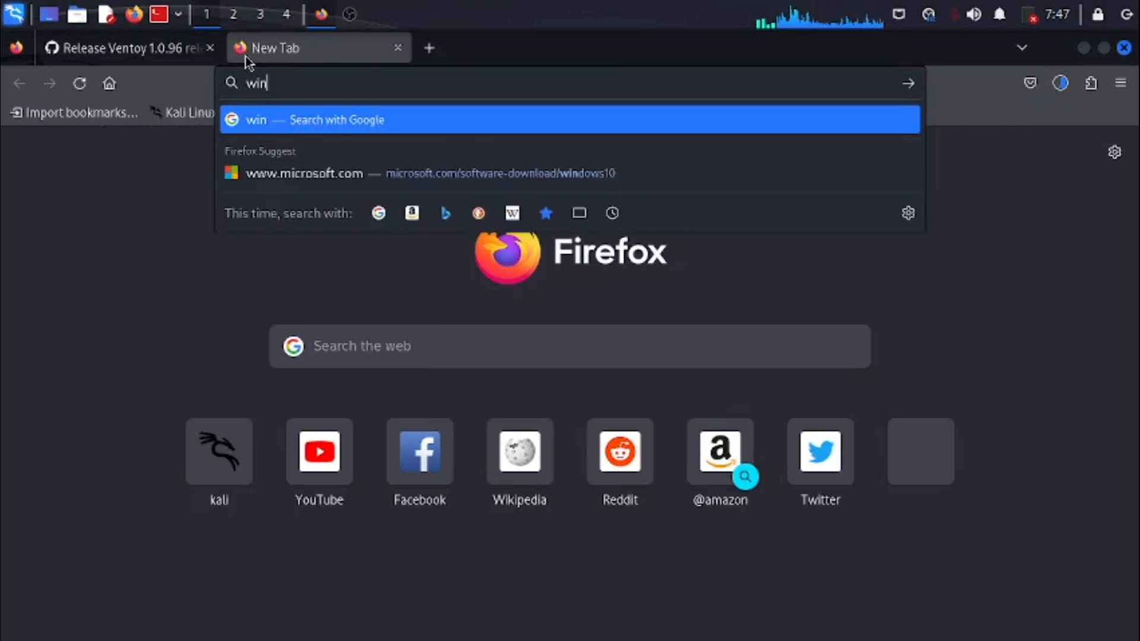
text(dows iso)
key(Return)
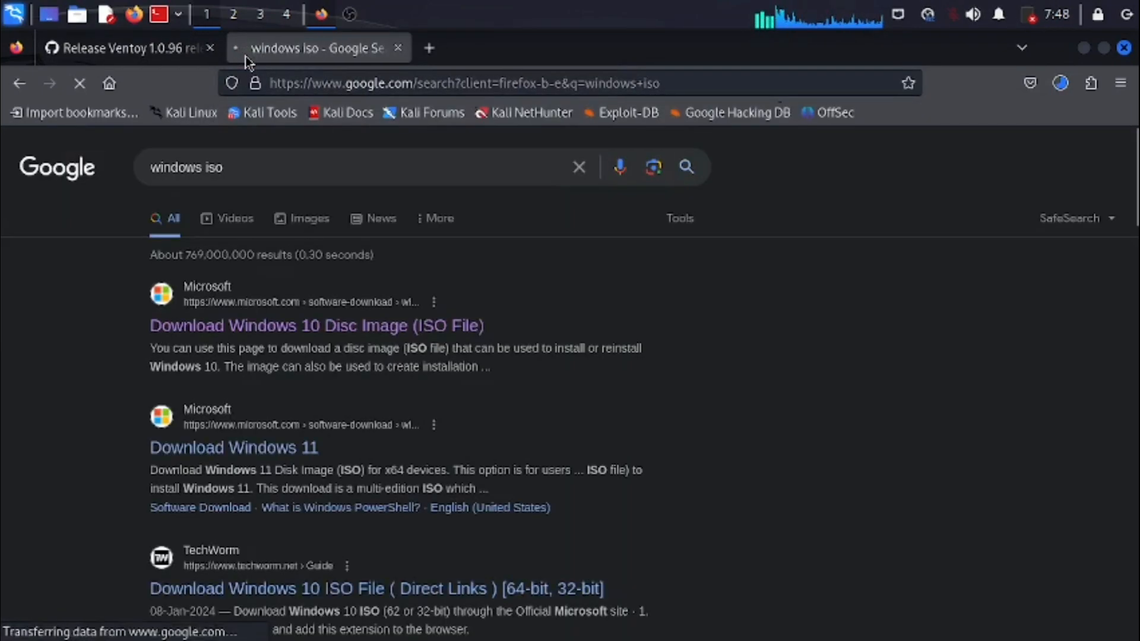
click(265, 454)
click(301, 330)
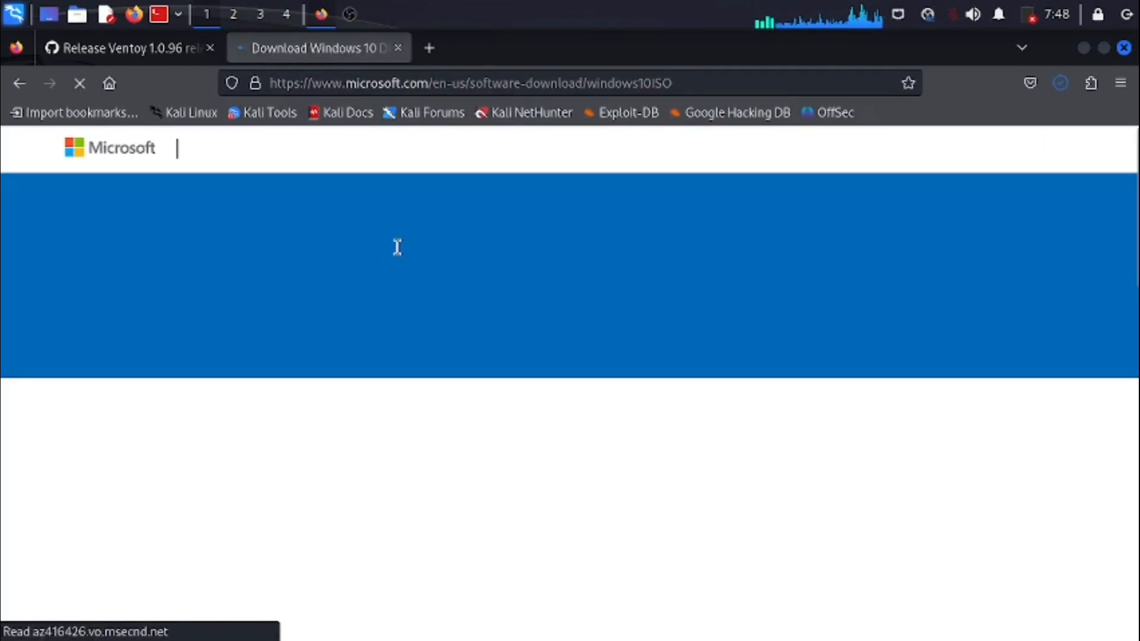
- Select the Windows 10 (multi-edition ISO) edition and confirm it
scroll(237, 295, down, 5)
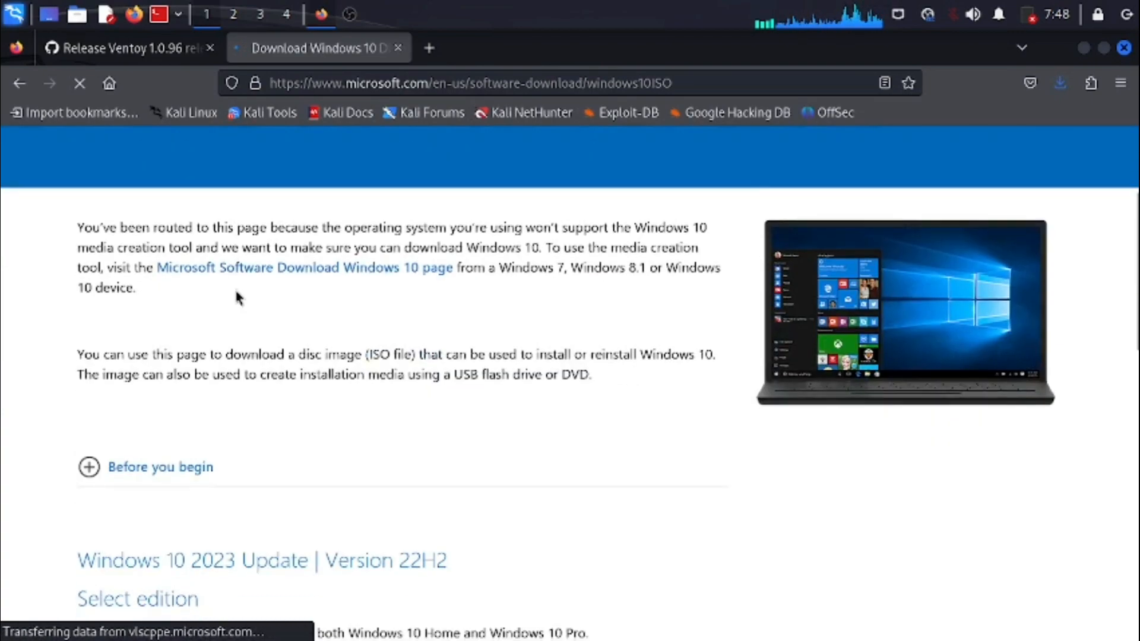
scroll(172, 373, down, 3)
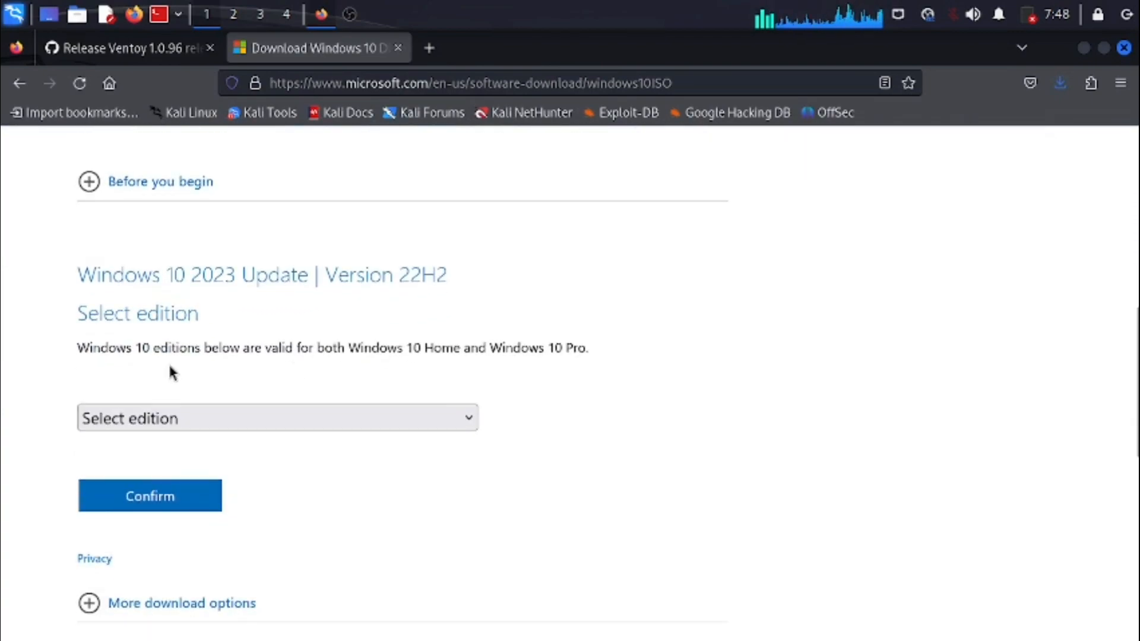
click(313, 420)
click(267, 454)
click(200, 497)
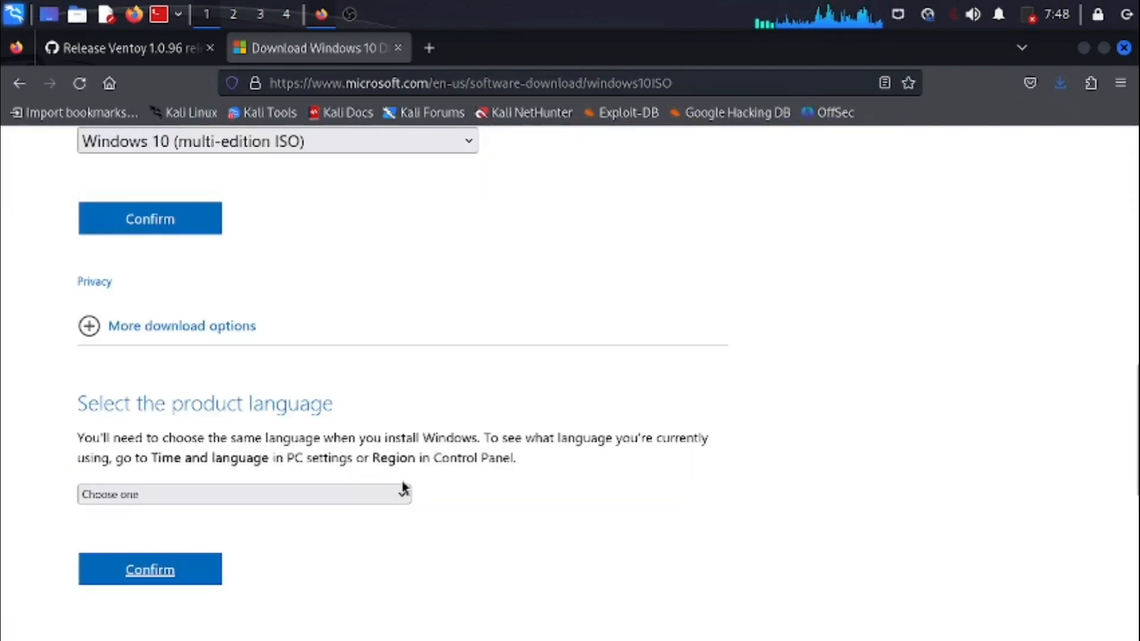
- Confirm English International as the product language and start the 64-bit Windows 10 ISO download
click(198, 492)
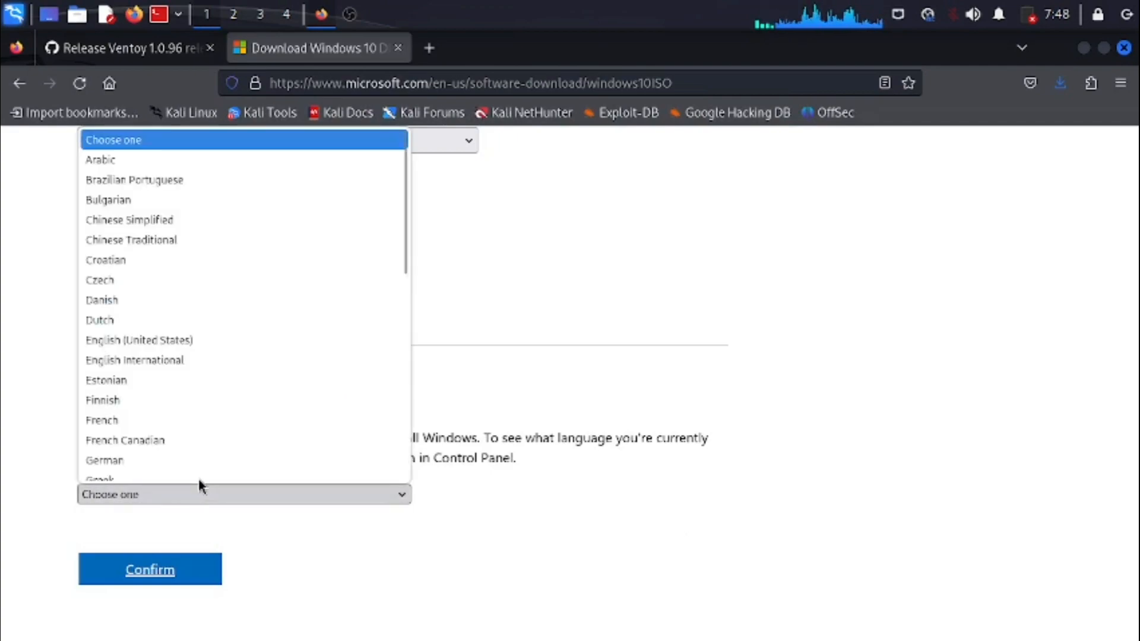
click(165, 355)
click(178, 570)
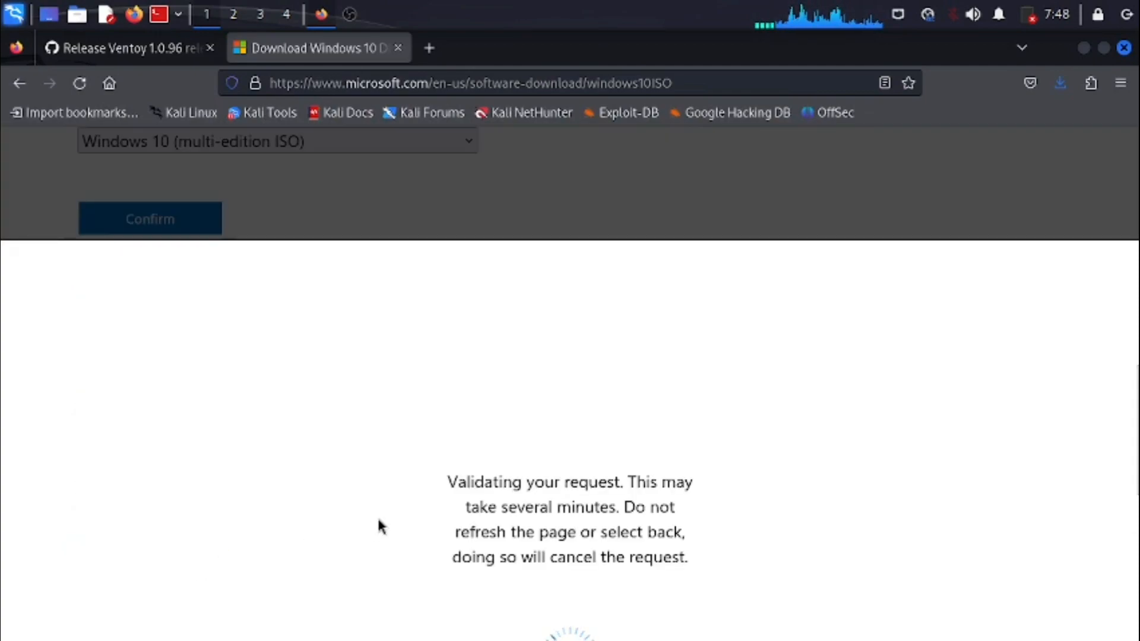
scroll(379, 526, up, 2)
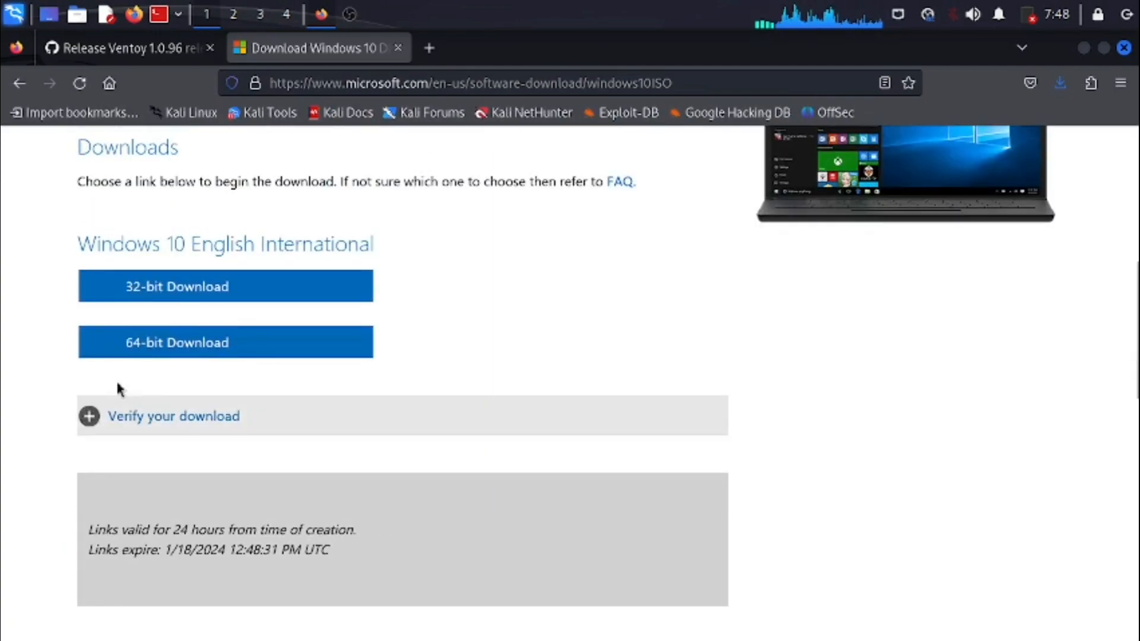
click(139, 345)
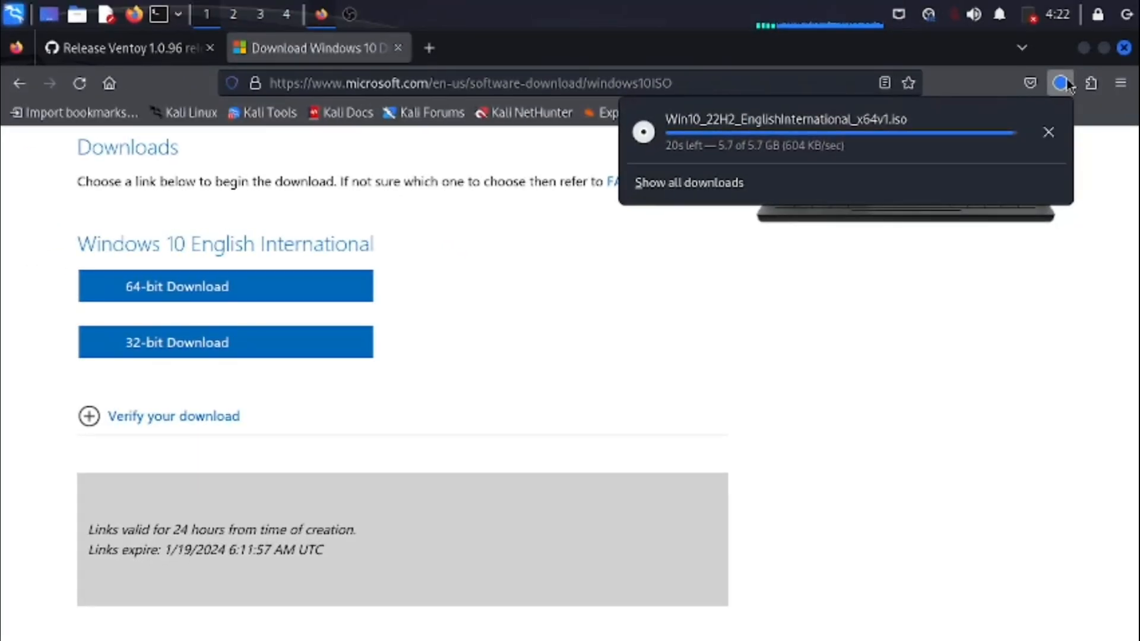
- Open kali.org in a new browser tab and go to the Installer Images section of its downloads
click(429, 48)
text(KALI)
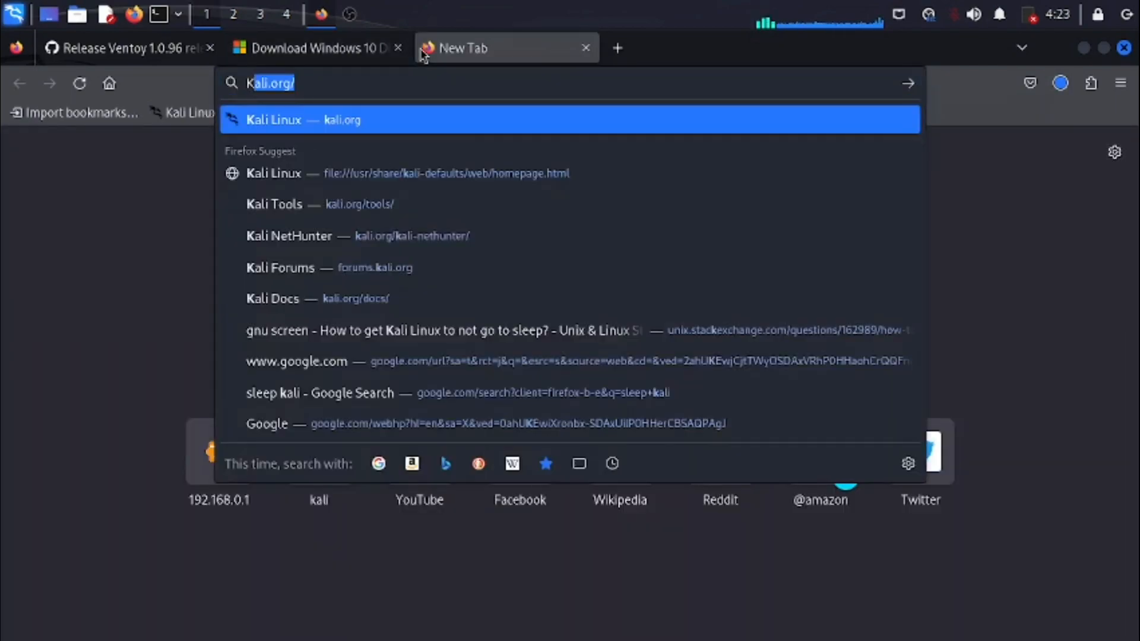
key(Return)
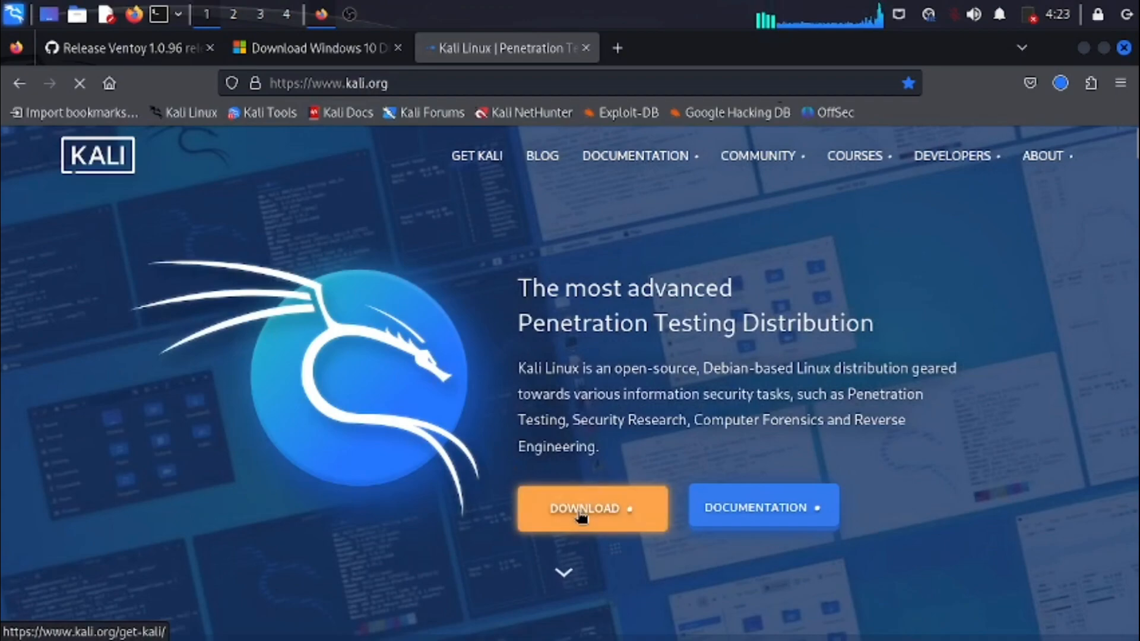
click(580, 515)
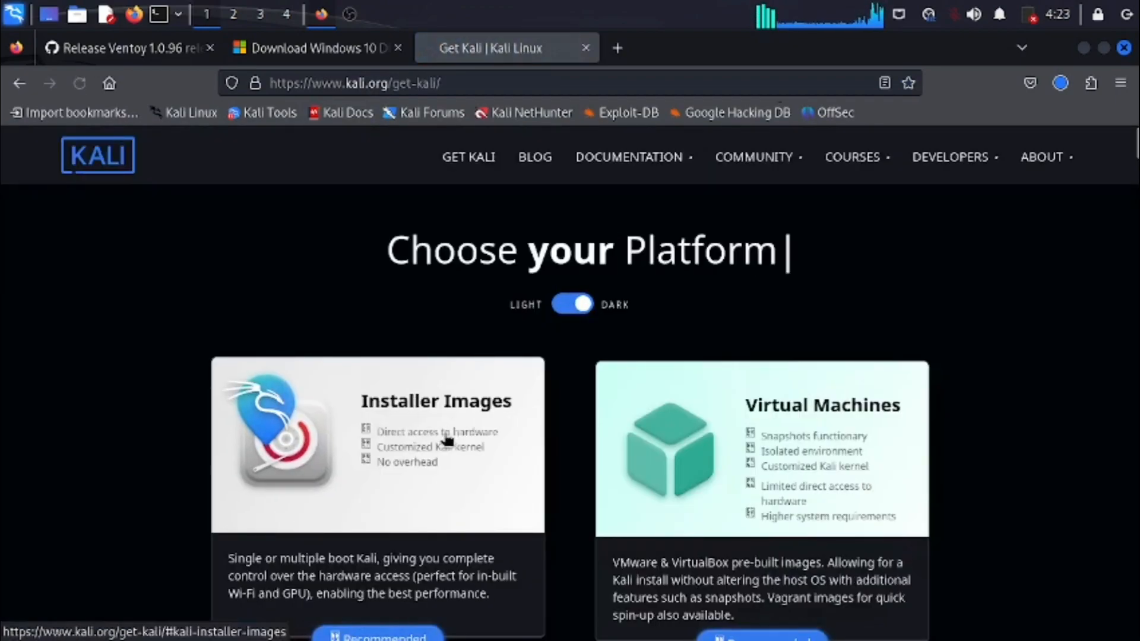
click(375, 438)
scroll(404, 415, down, 5)
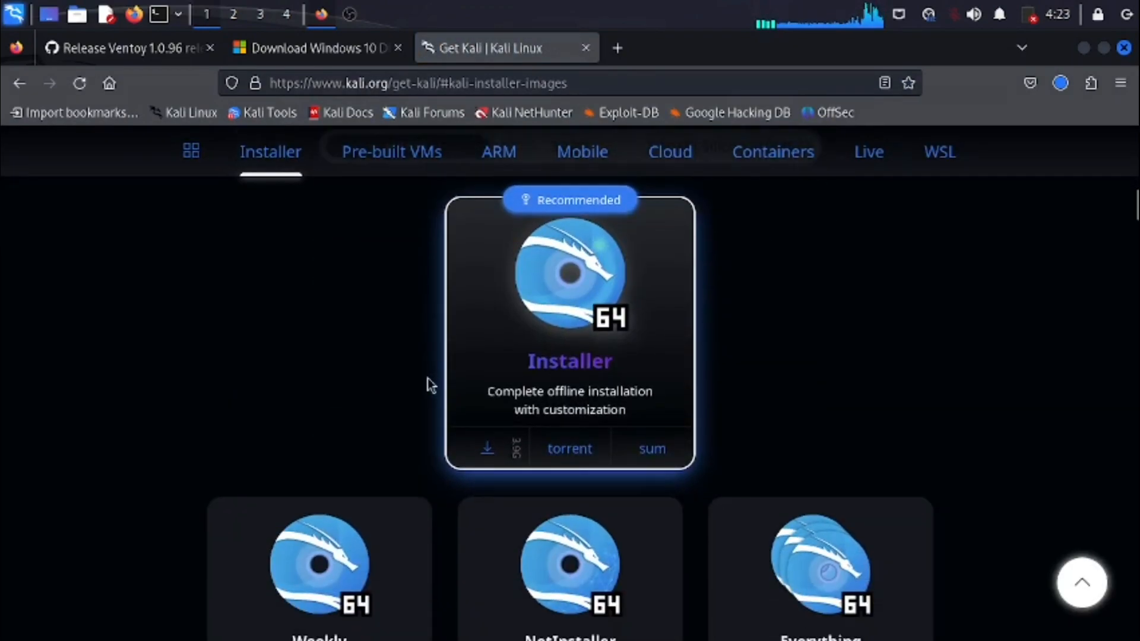
- Start downloading the recommended 64-bit Kali installer ISO, then cancel that download and remove it from the history
click(486, 446)
click(1053, 92)
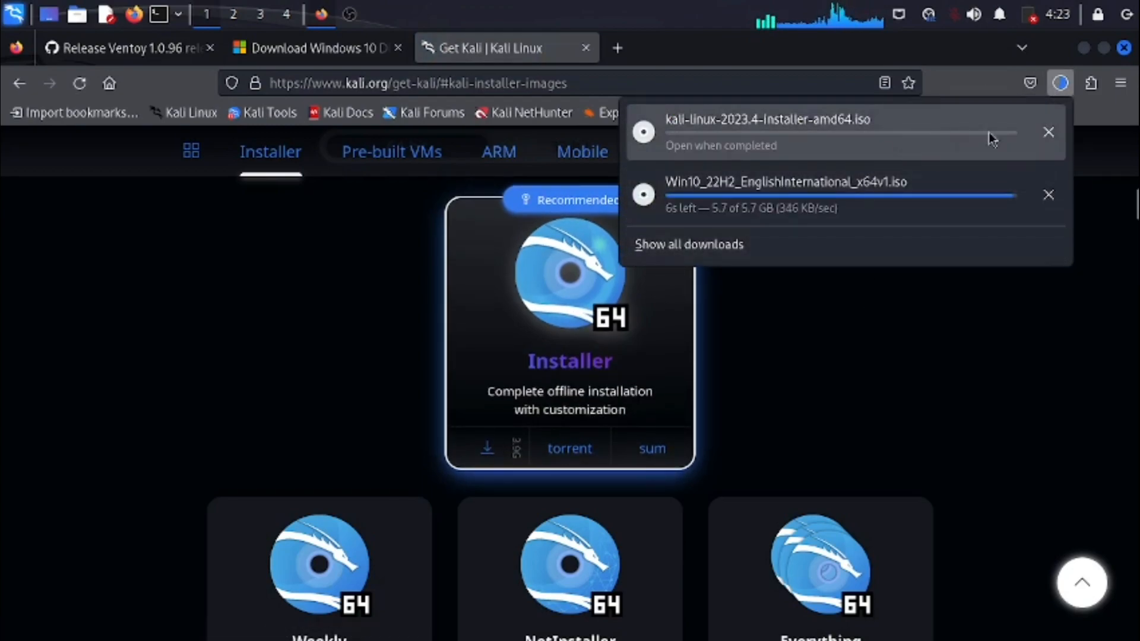
click(1048, 132)
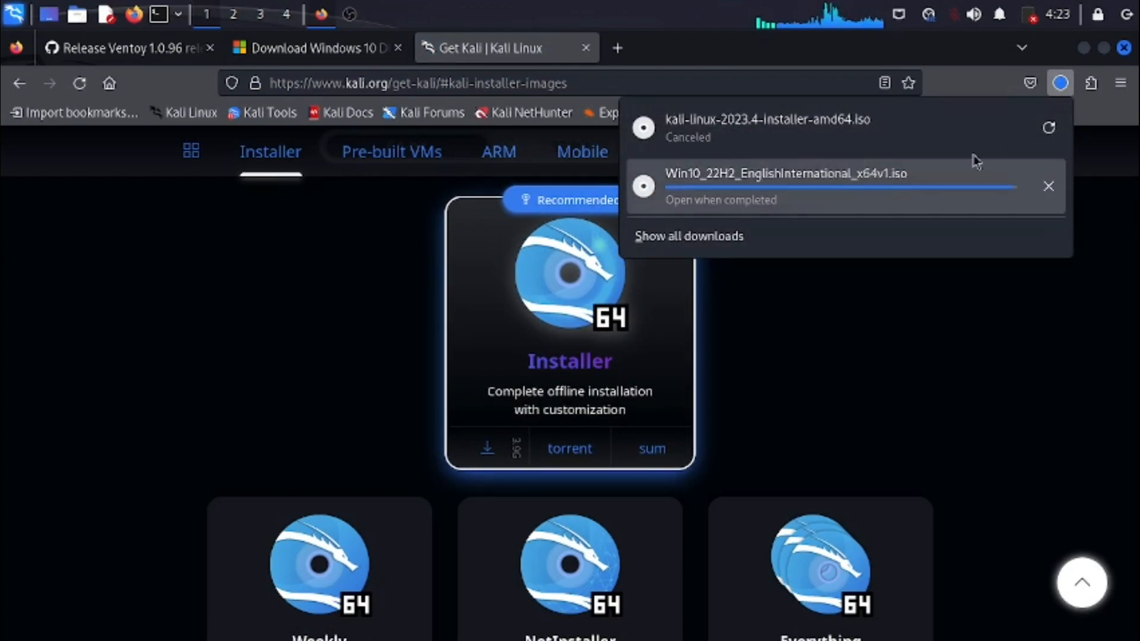
right_click(709, 139)
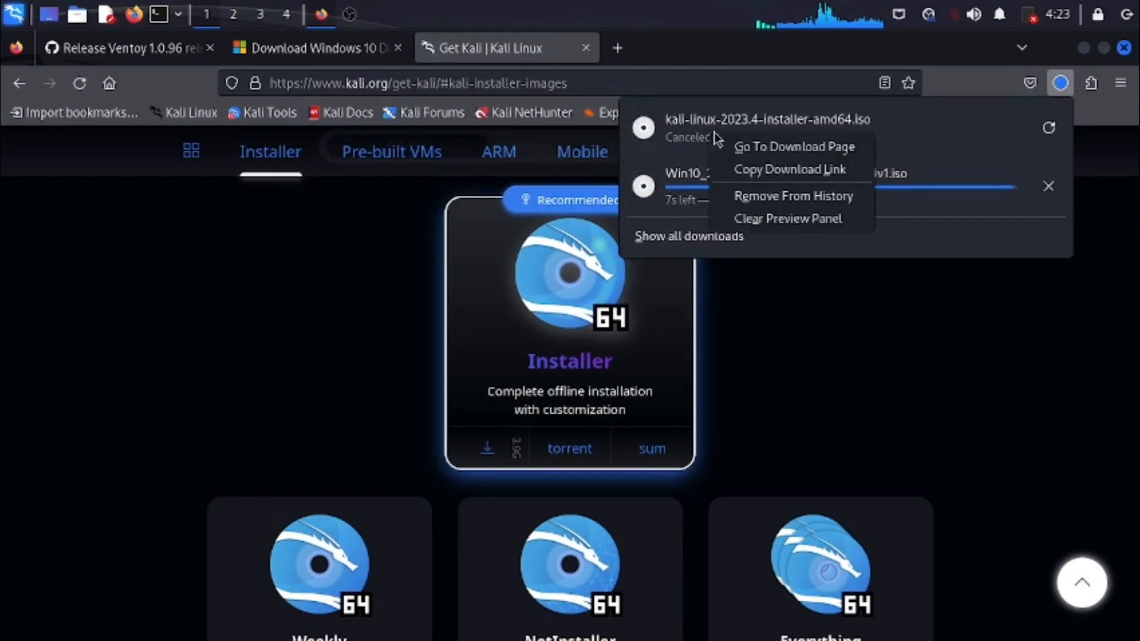
click(781, 196)
click(786, 284)
- Search for "LINUXMINT" in a new browser tab and open the Linux Mint download page at the Cinnamon Edition
click(617, 47)
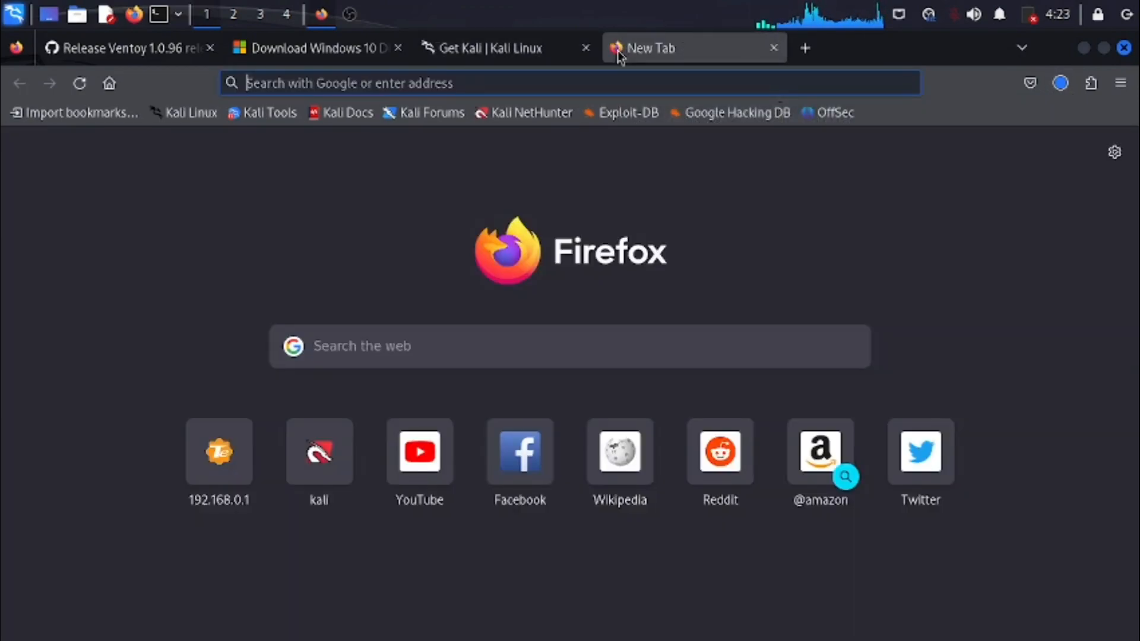
text(LINUX)
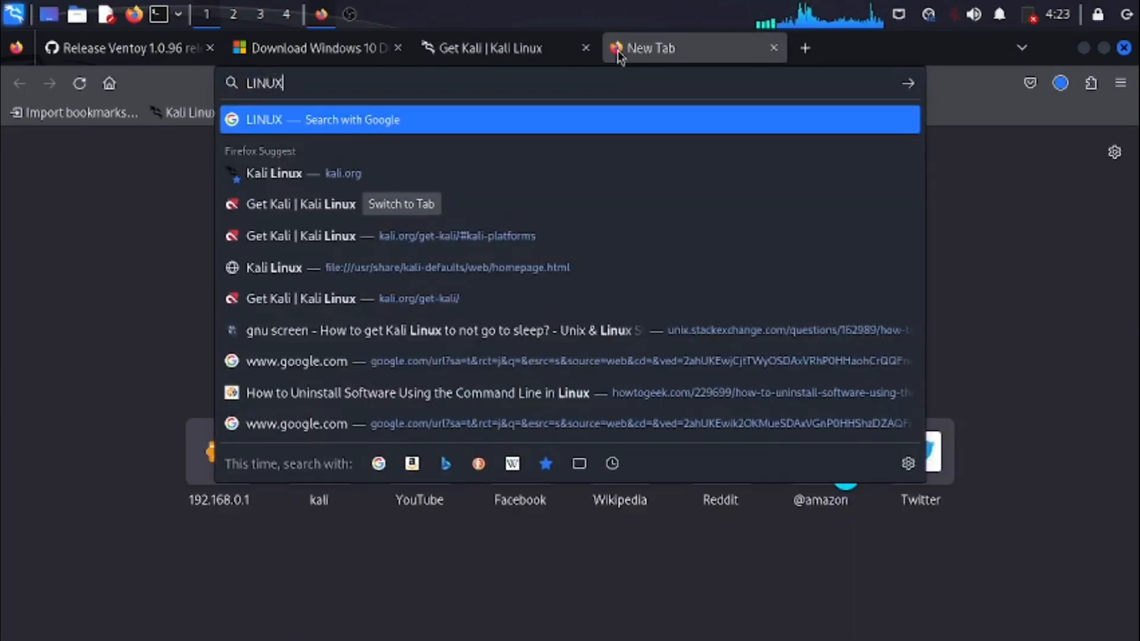
text(MINT)
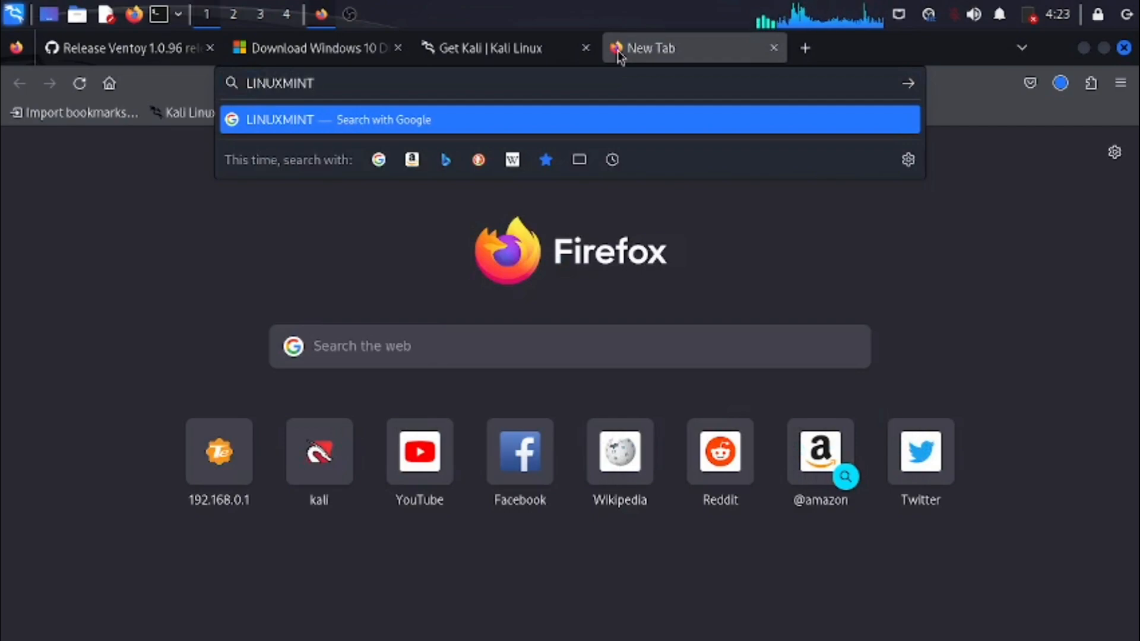
key(Return)
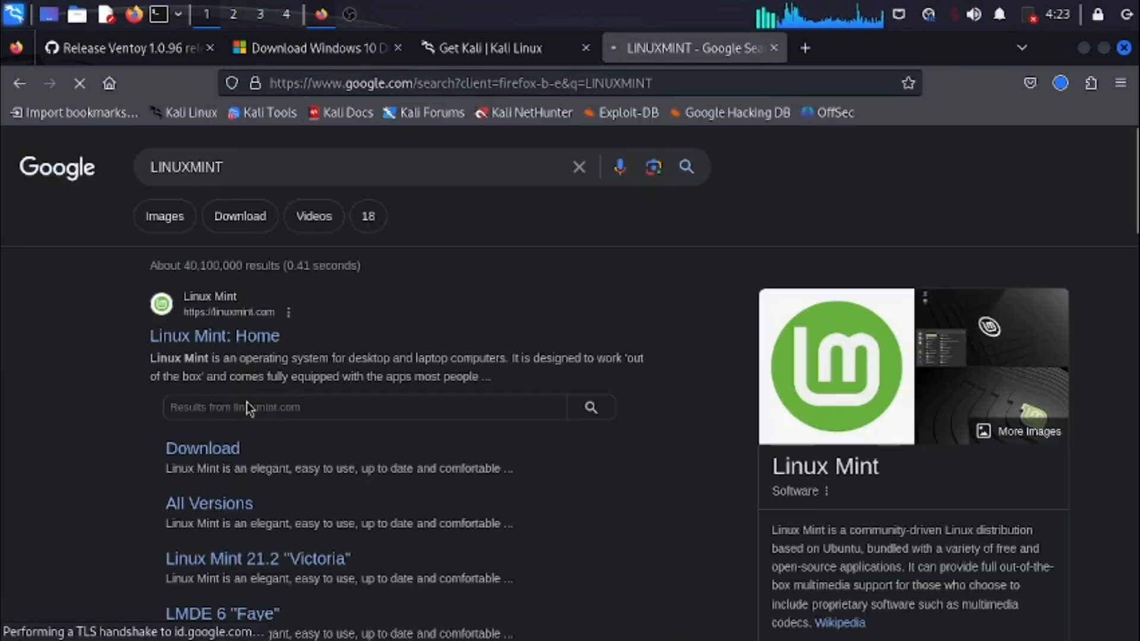
click(212, 455)
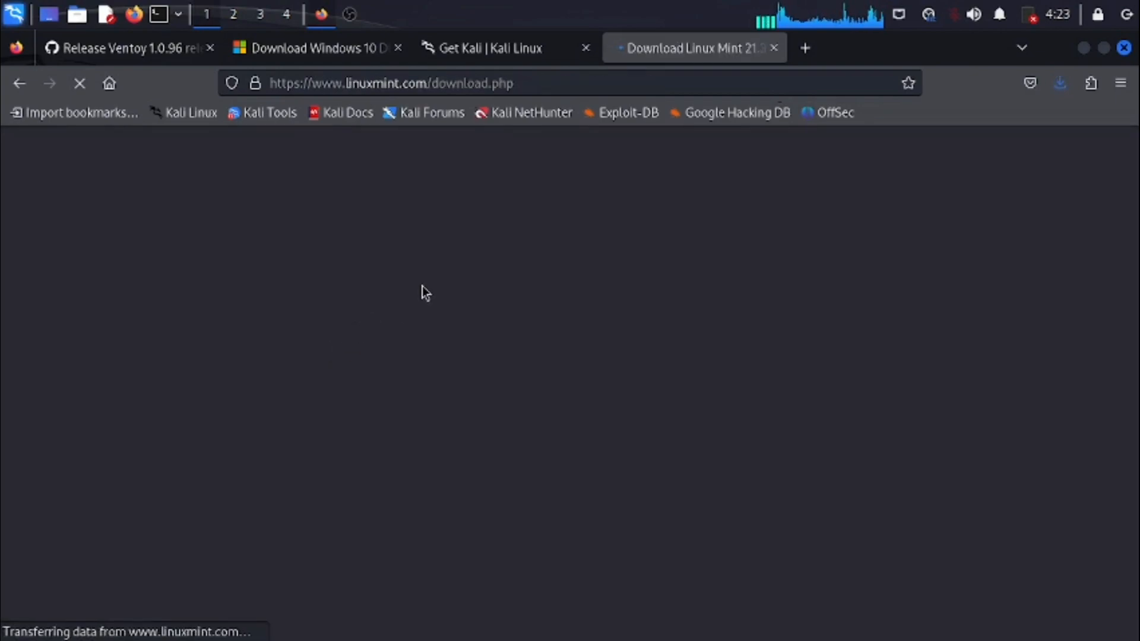
scroll(350, 400, down, 5)
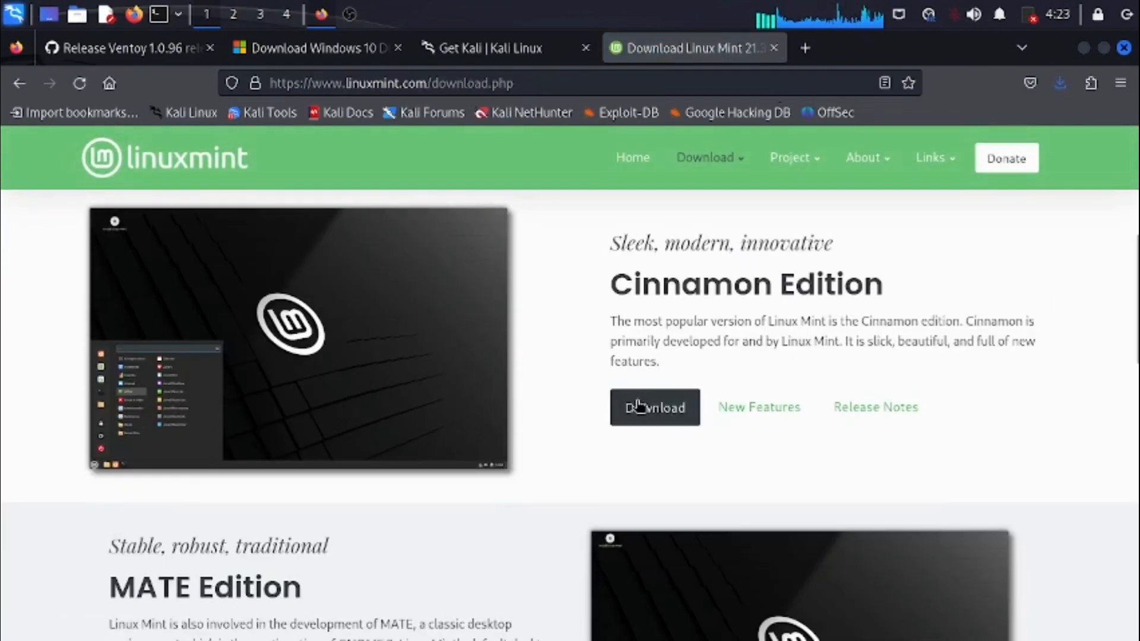
- Start downloading the 64-bit Linux Mint 21.3 Cinnamon Edition ISO from the Cicku mirror
click(655, 415)
scroll(594, 410, down, 7)
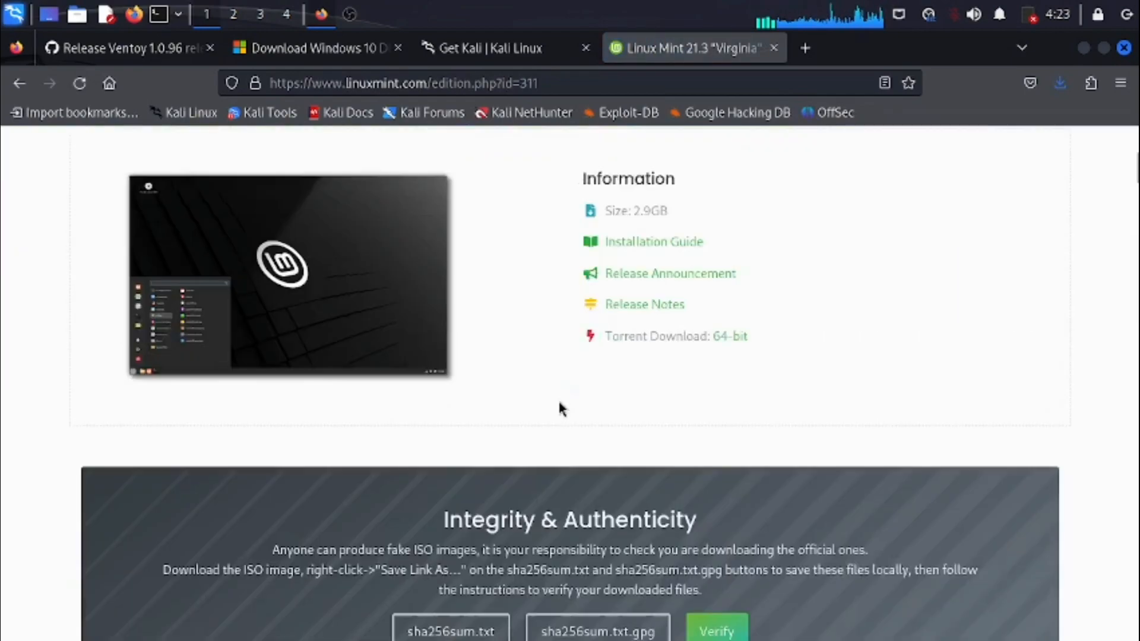
scroll(544, 422, down, 8)
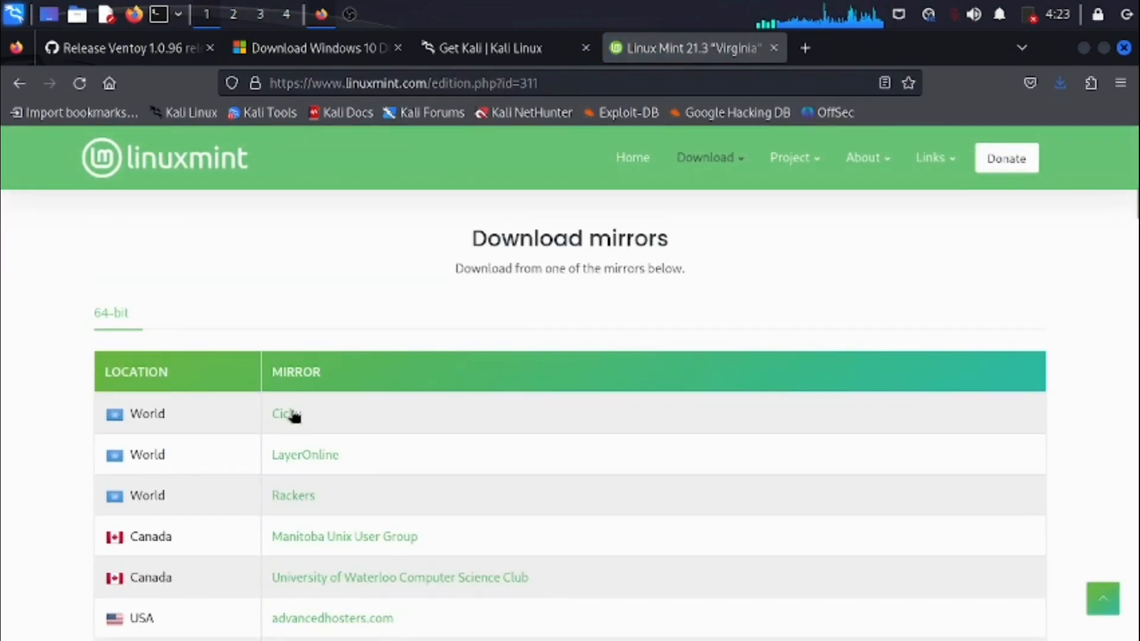
click(286, 418)
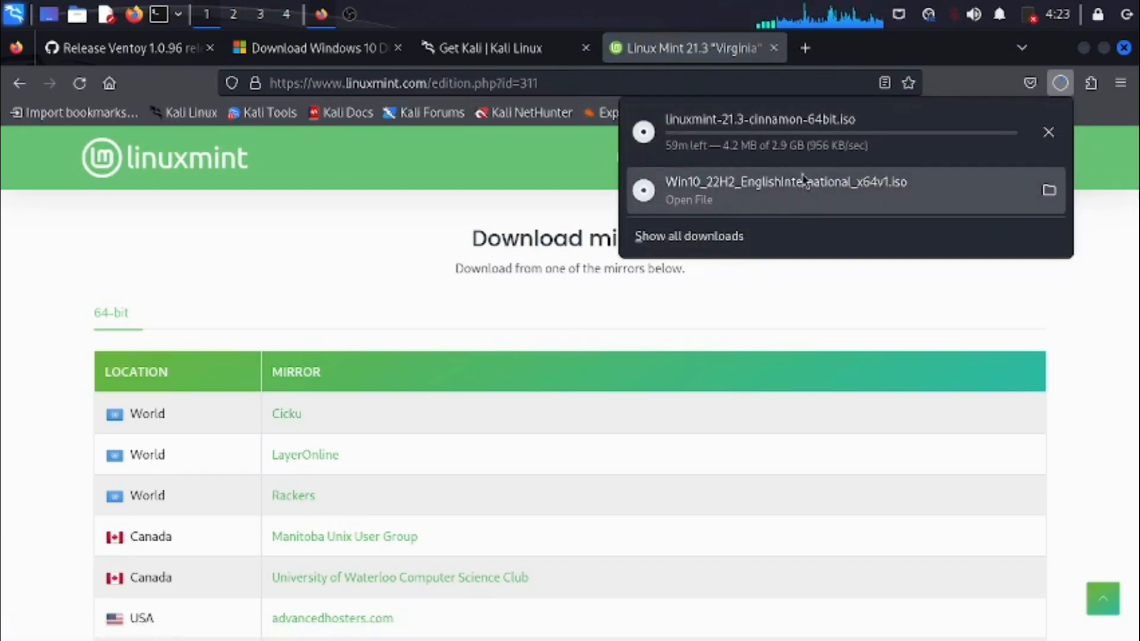
- Cancel the linuxmint-21.3-cinnamon-64bit.iso download and remove it from the download history
click(1047, 132)
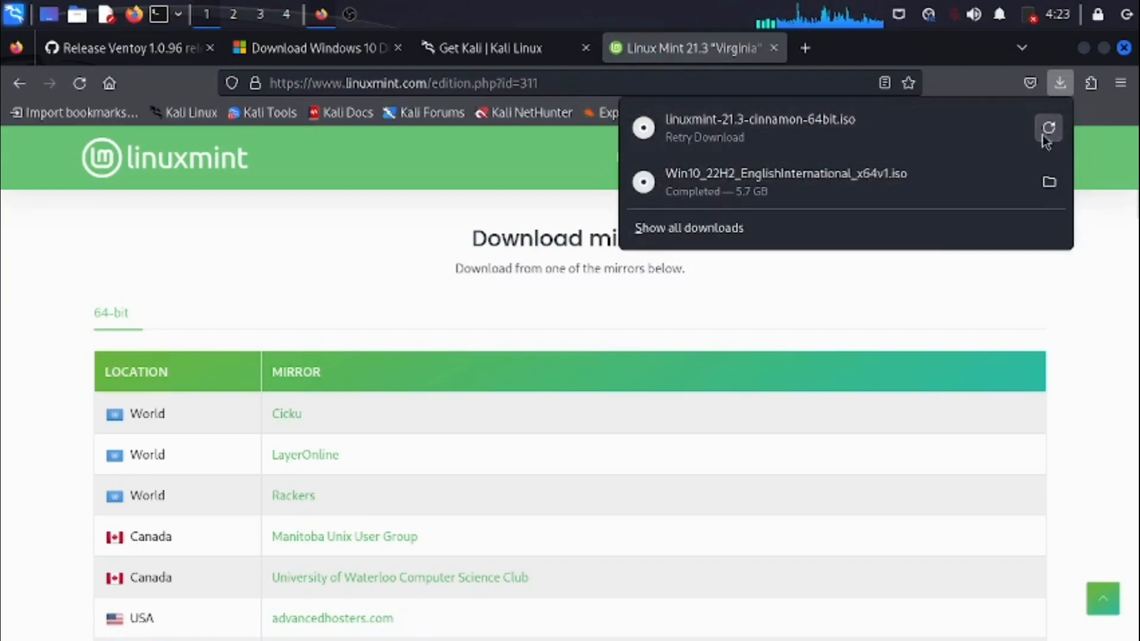
right_click(916, 131)
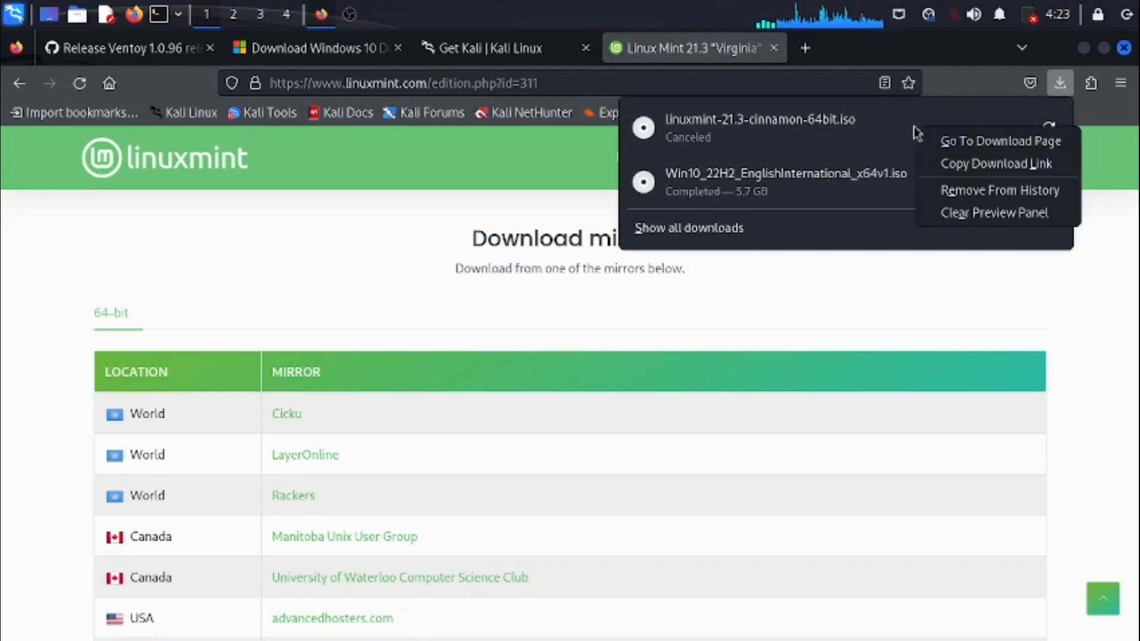
click(950, 190)
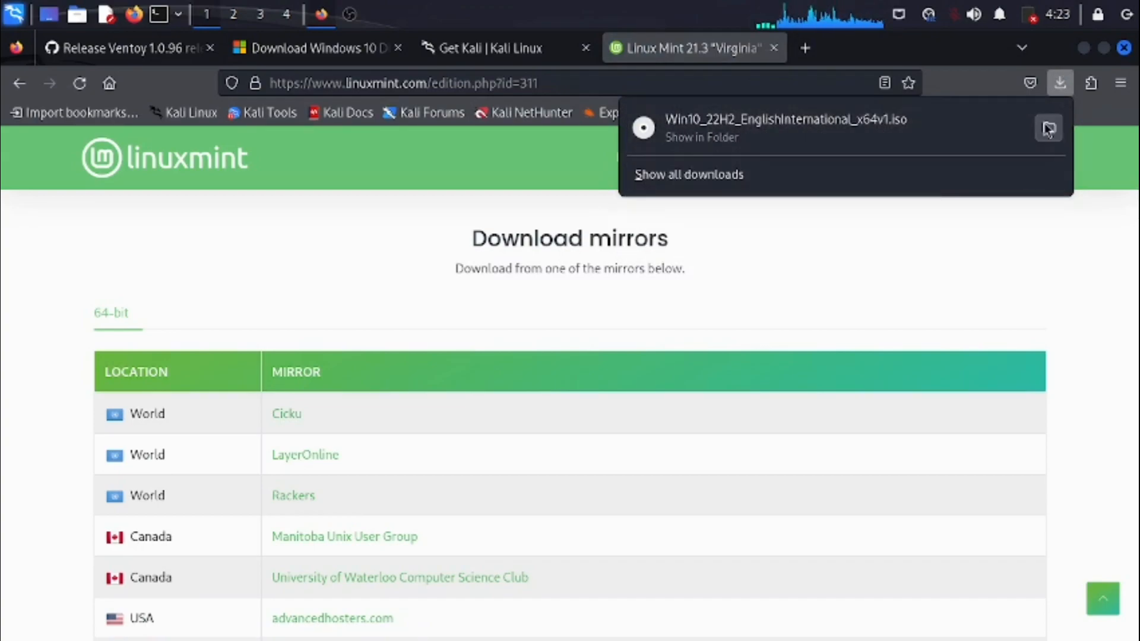
- Review the Ventoy release assets and the open Windows 10, Kali and Linux Mint download pages
click(89, 47)
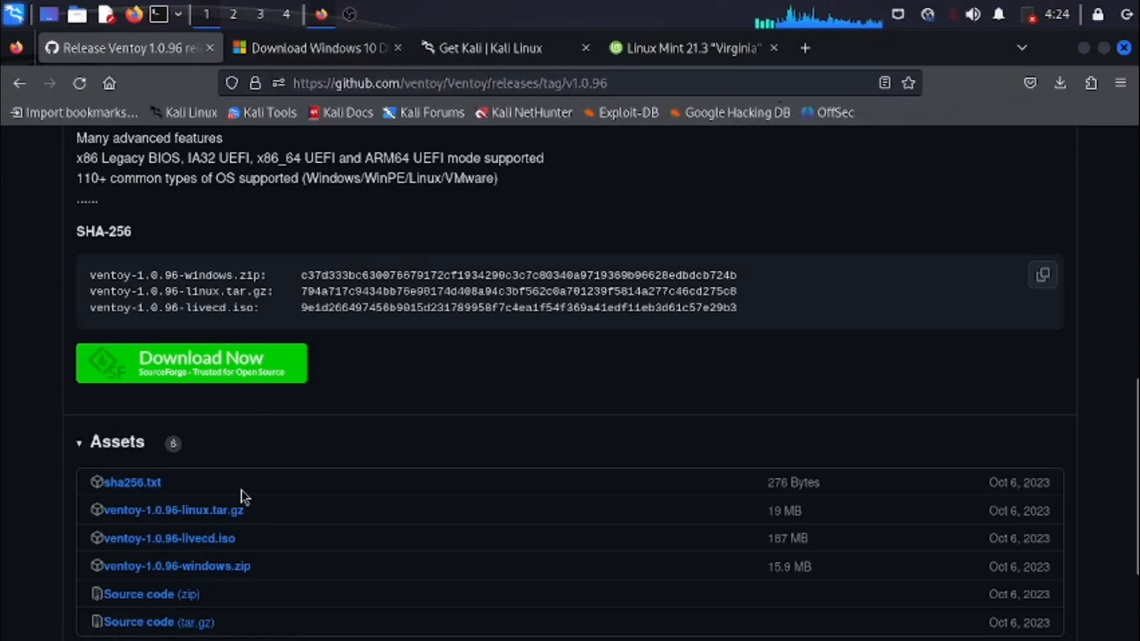
scroll(246, 508, down, 3)
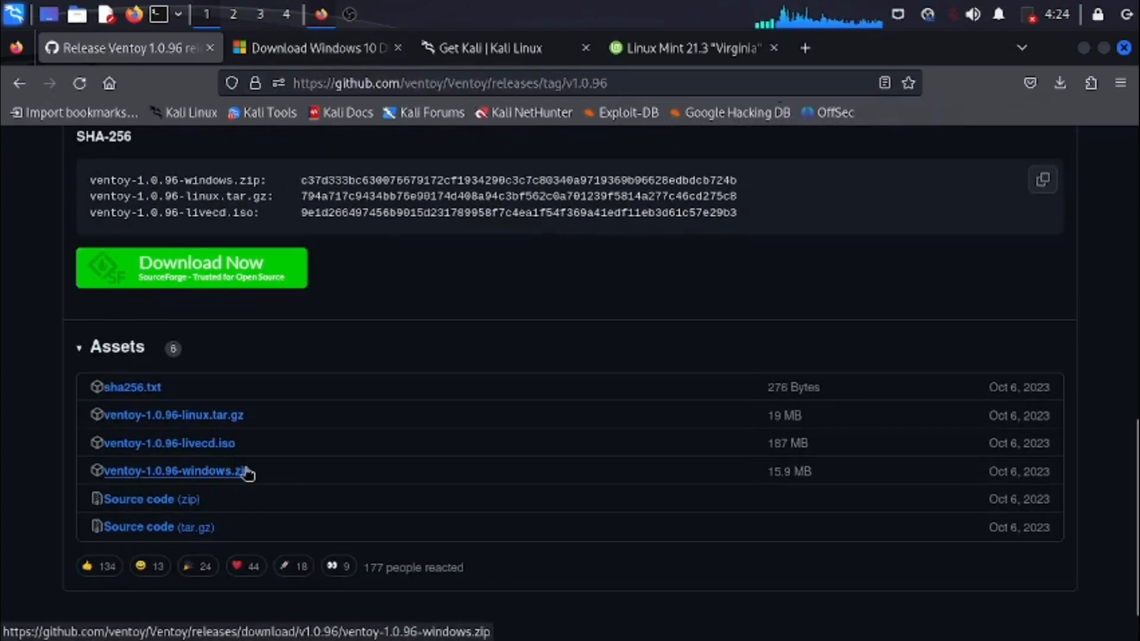
click(306, 57)
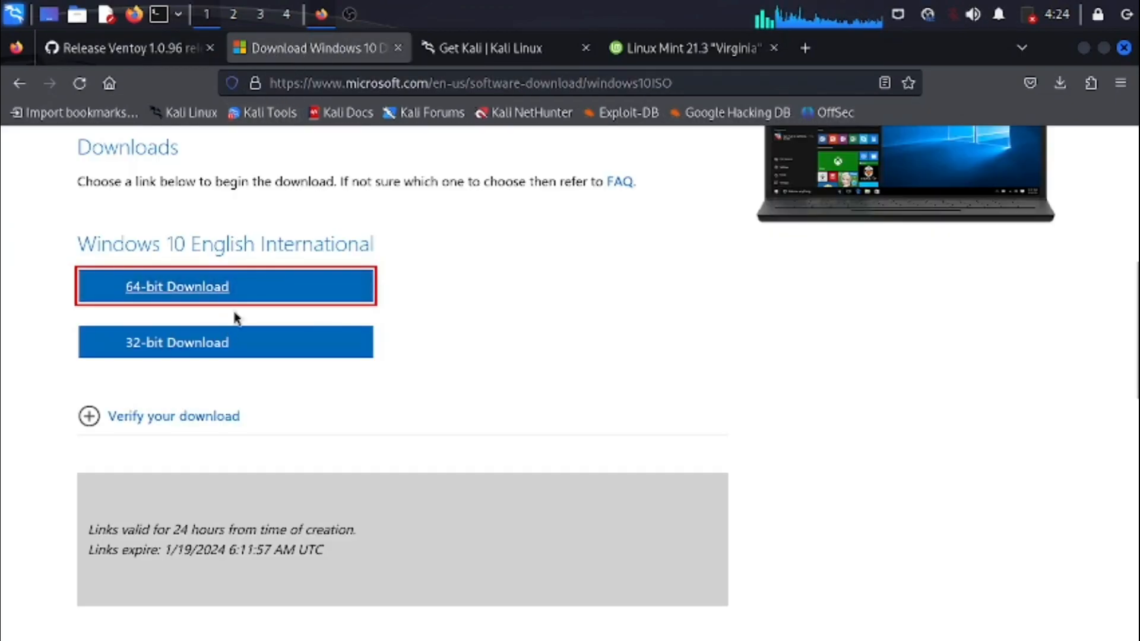
click(455, 54)
click(695, 55)
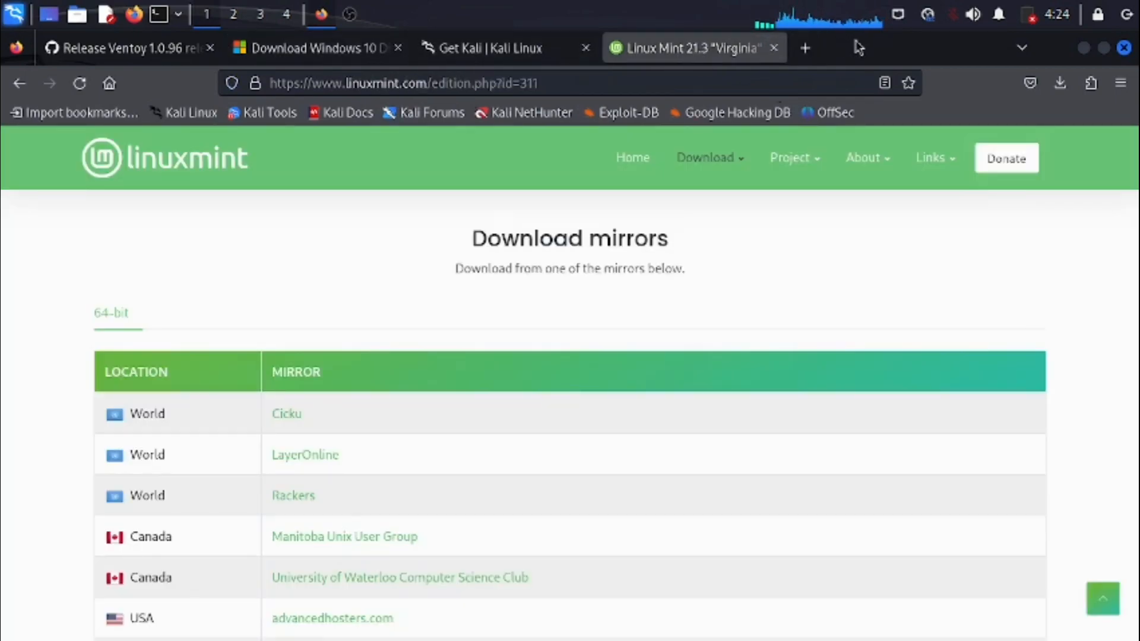
- Show the downloaded files in their folder and extract ventoy-1.0.96-linux.tar.gz there
click(1059, 83)
click(1044, 129)
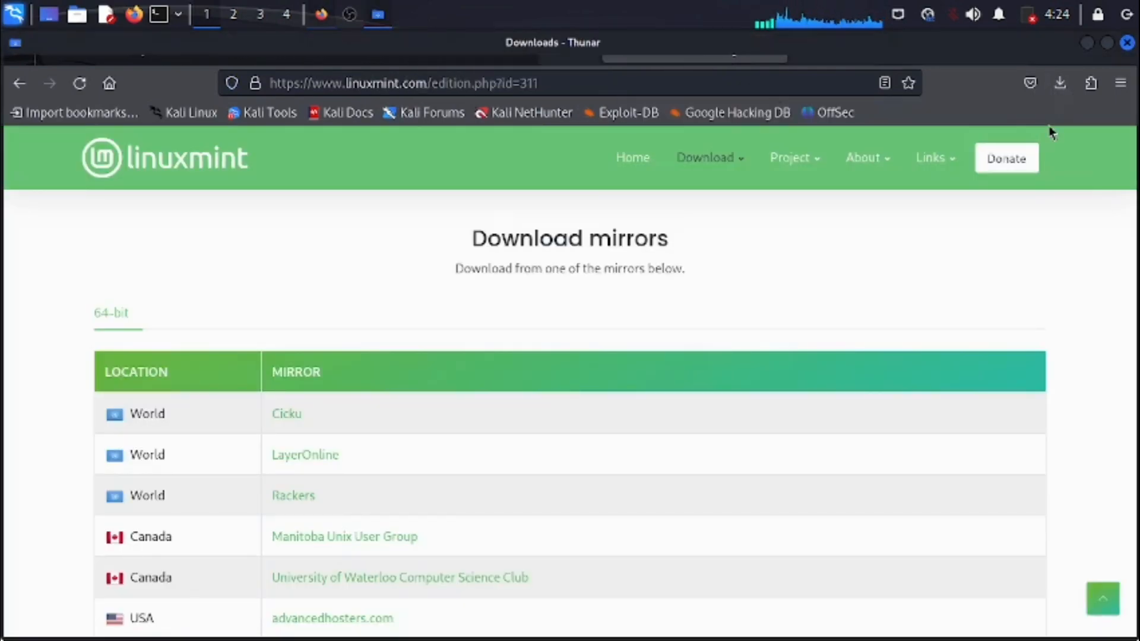
click(289, 312)
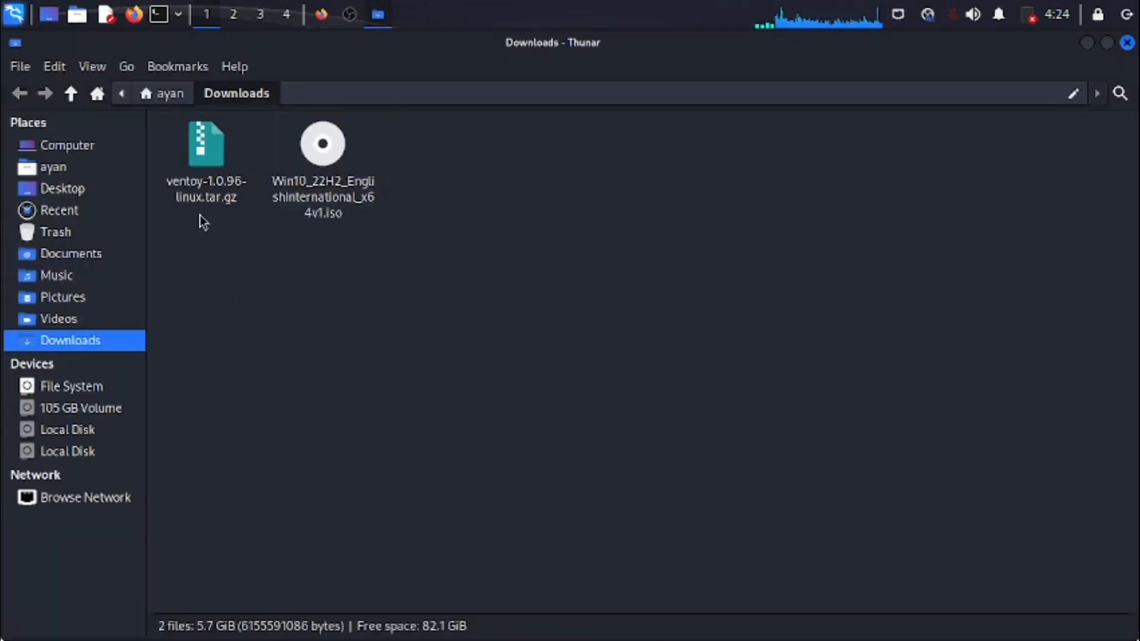
right_click(206, 159)
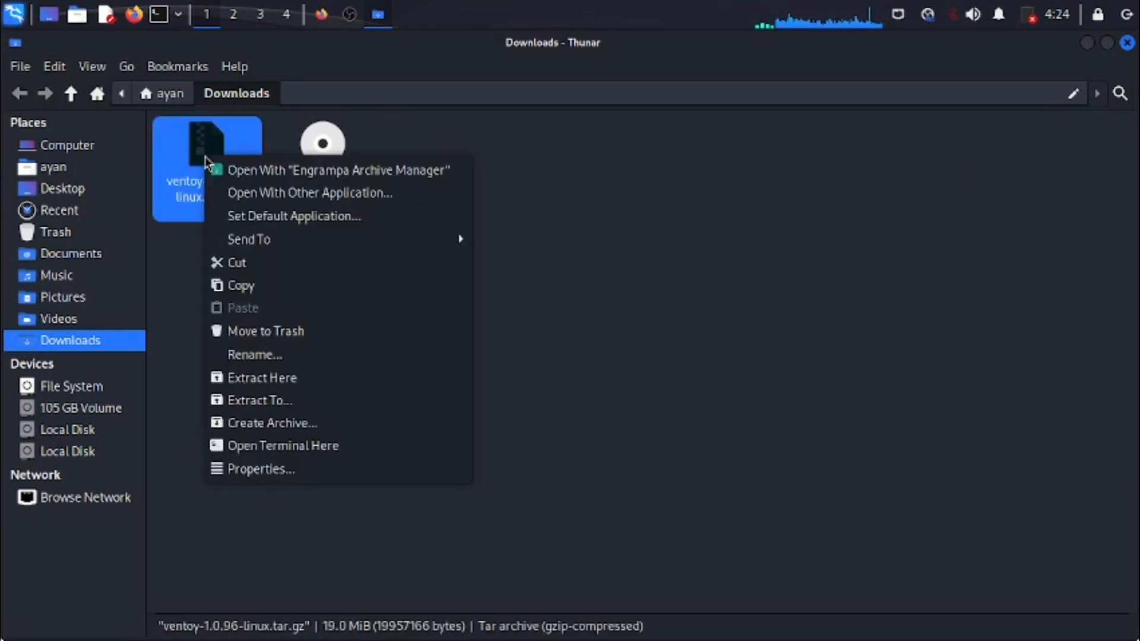
click(229, 381)
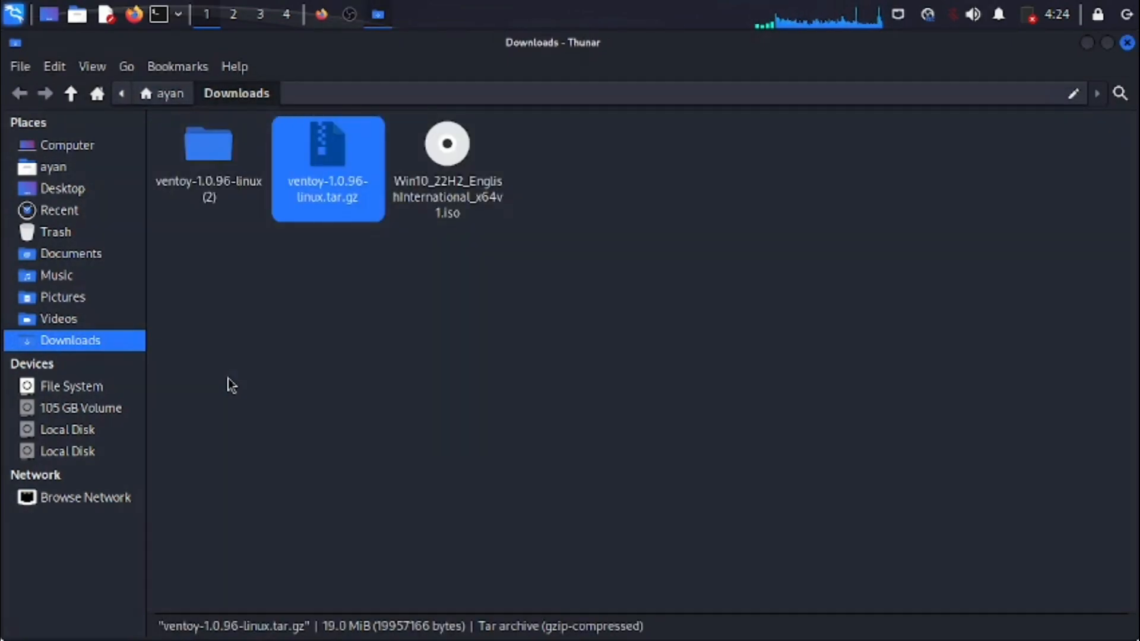
right_click(276, 360)
click(258, 395)
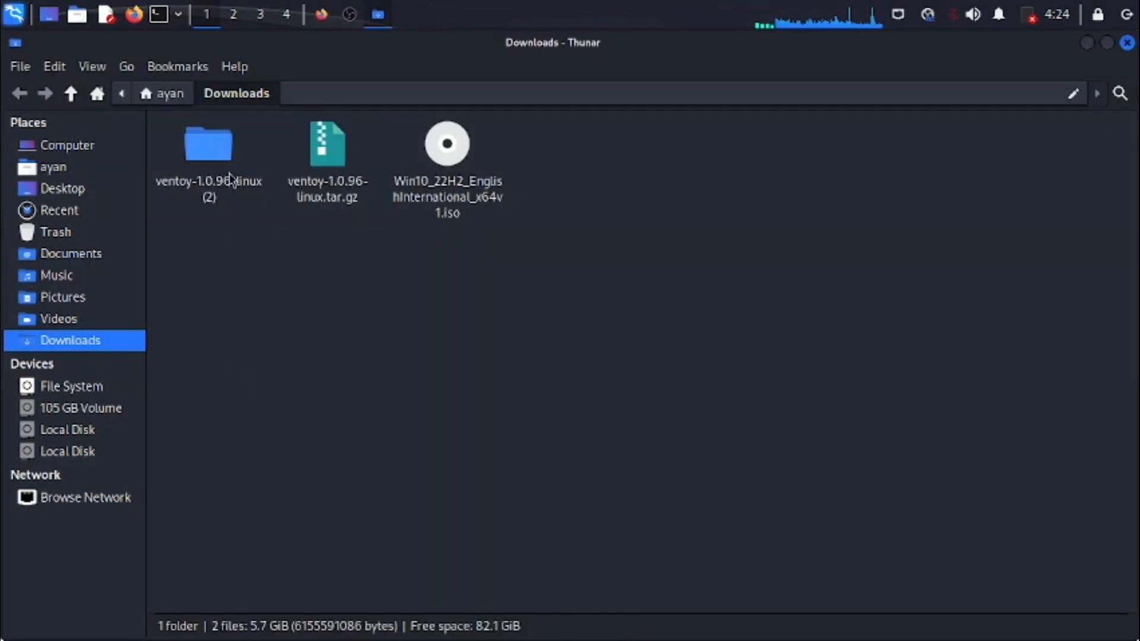
- Open the extracted ventoy-1.0.96 folder inside Downloads and look through its files
double_click(208, 166)
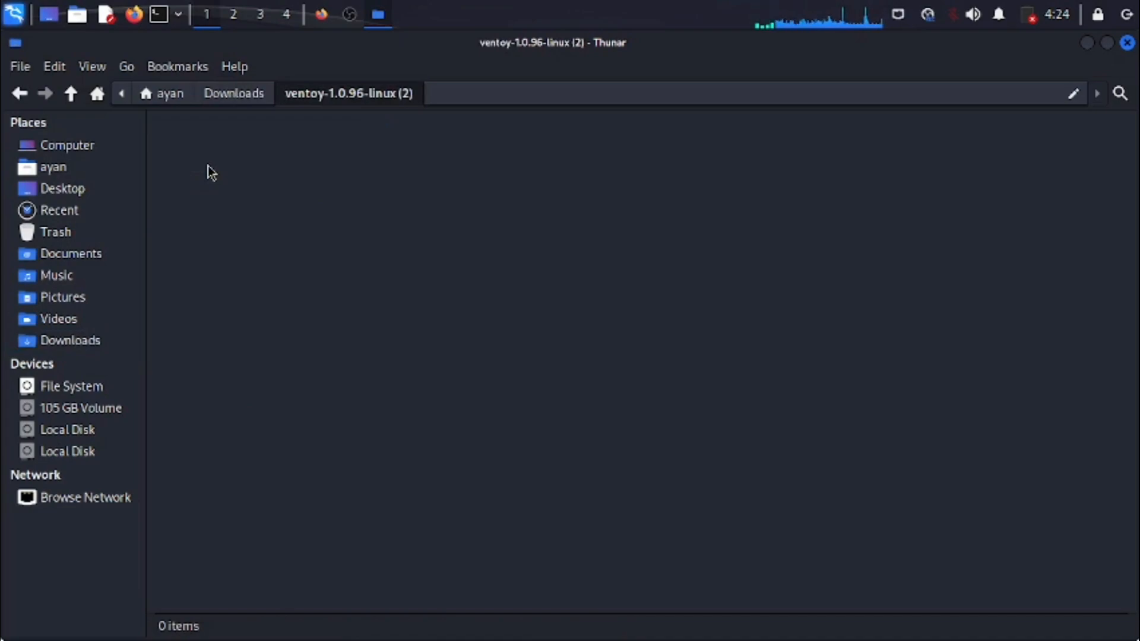
right_click(209, 172)
click(234, 93)
double_click(208, 151)
click(235, 93)
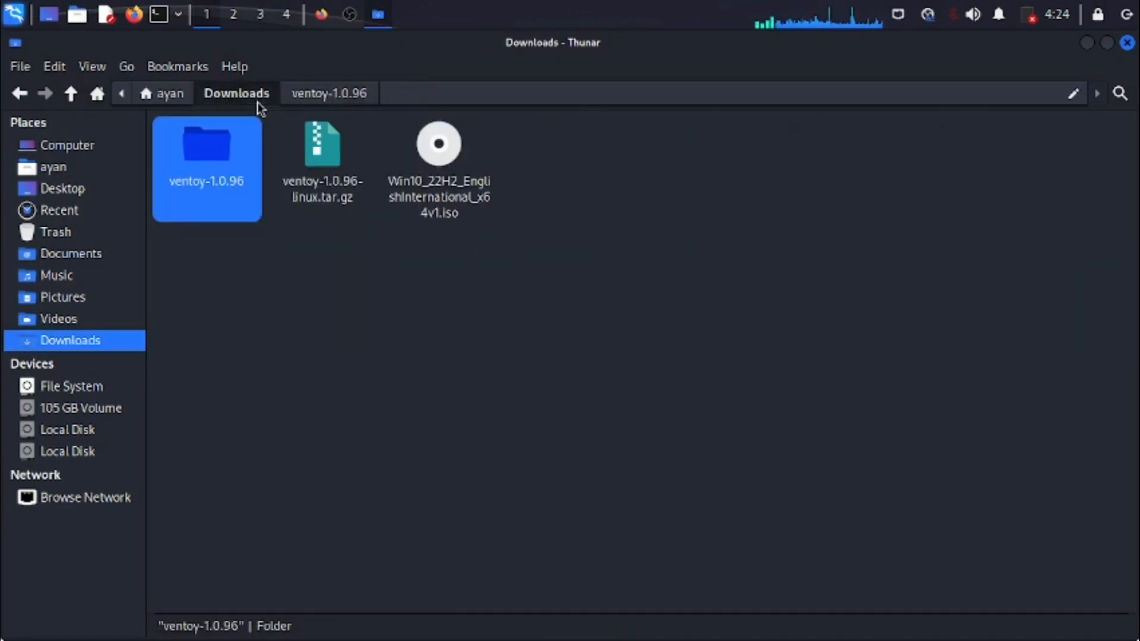
double_click(238, 165)
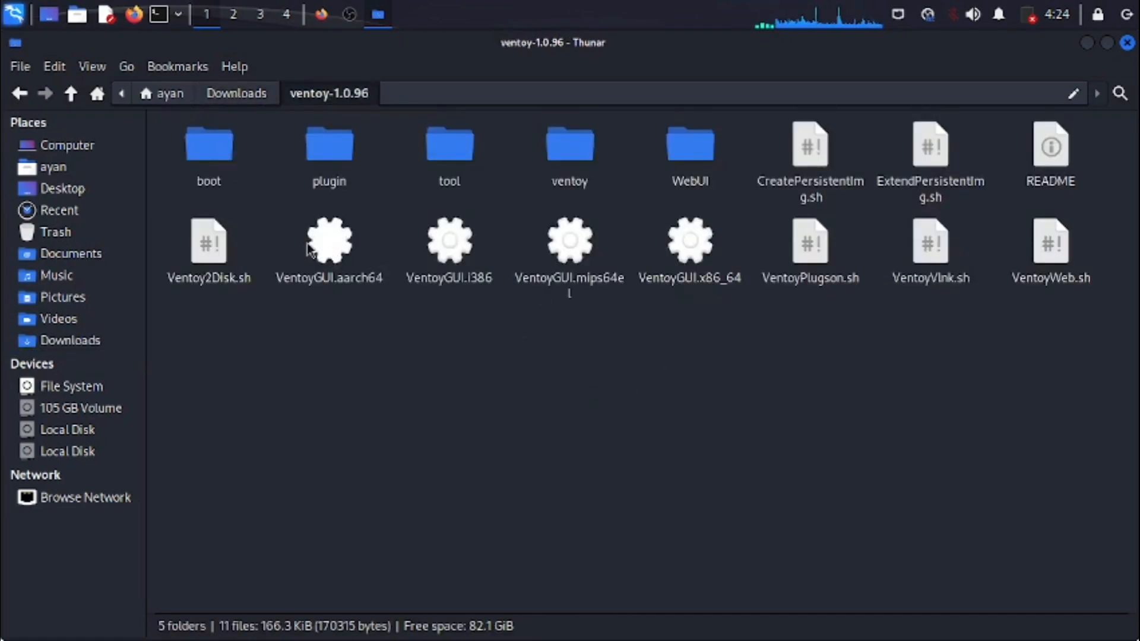
click(223, 258)
click(300, 351)
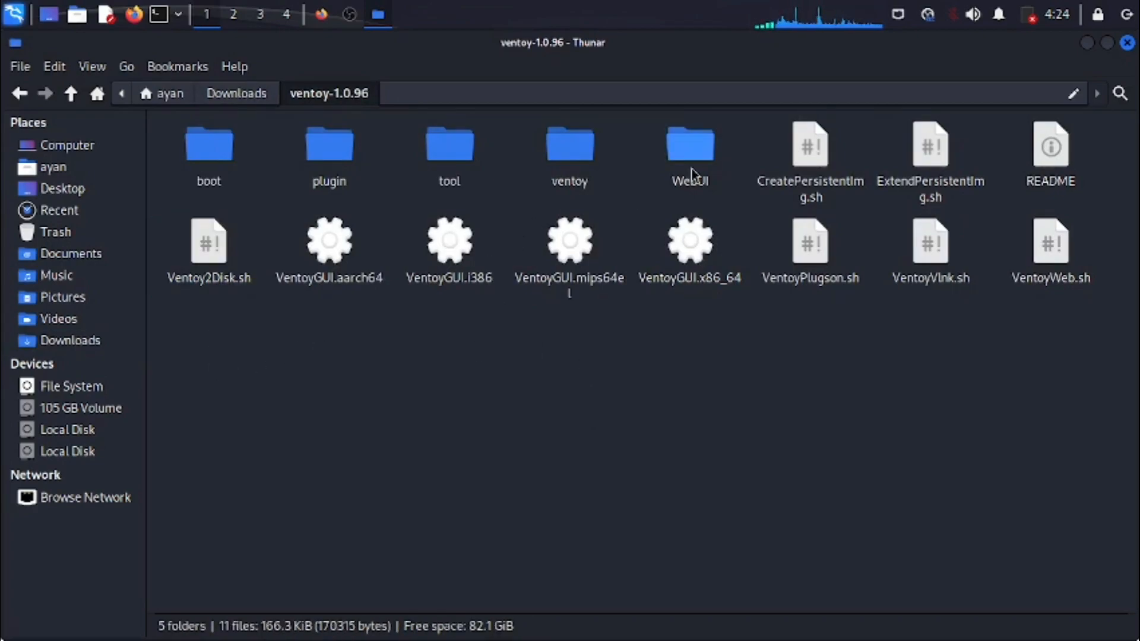
- Read the README in the ventoy-1.0.96 folder for how to start Ventoy, especially the VentoyGUI section, and close it
click(1041, 159)
double_click(1042, 159)
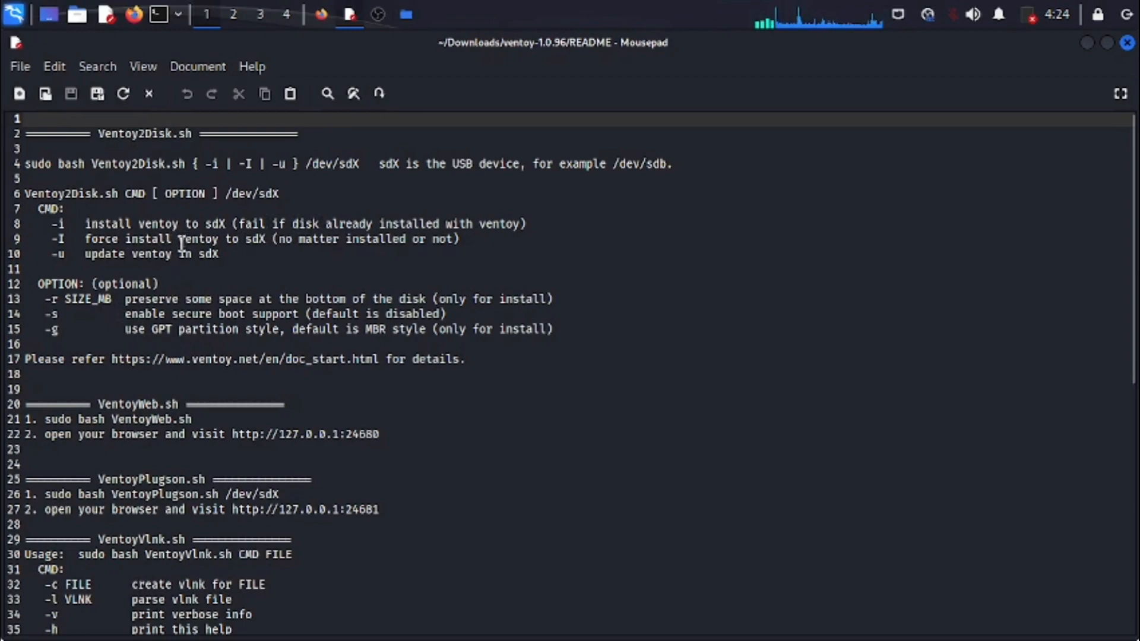
scroll(170, 270, down, 8)
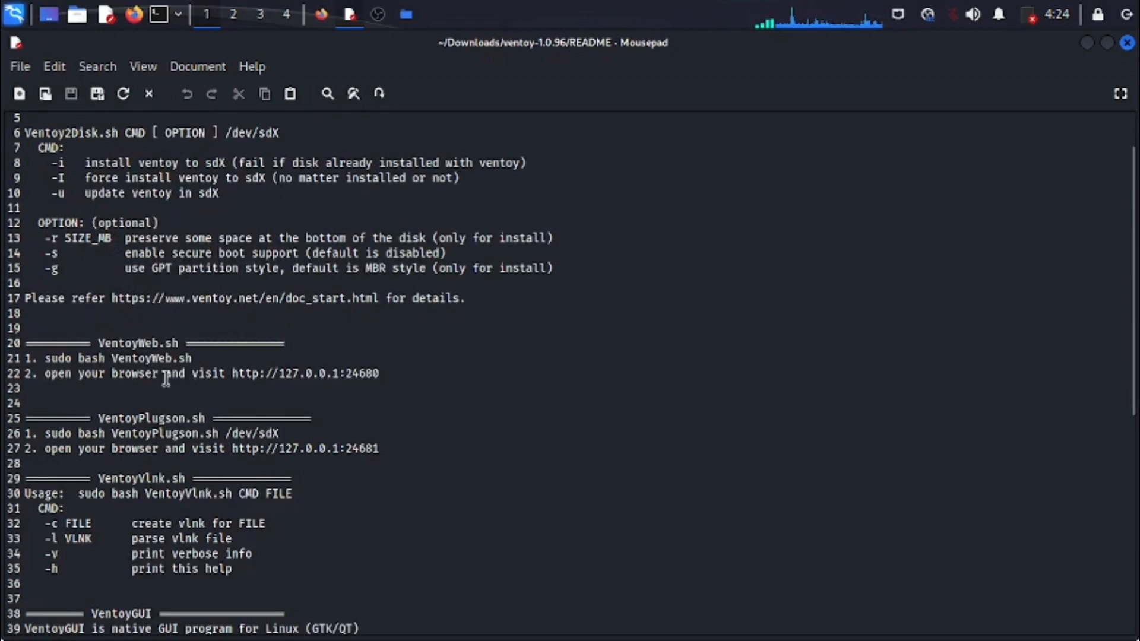
scroll(166, 378, down, 1)
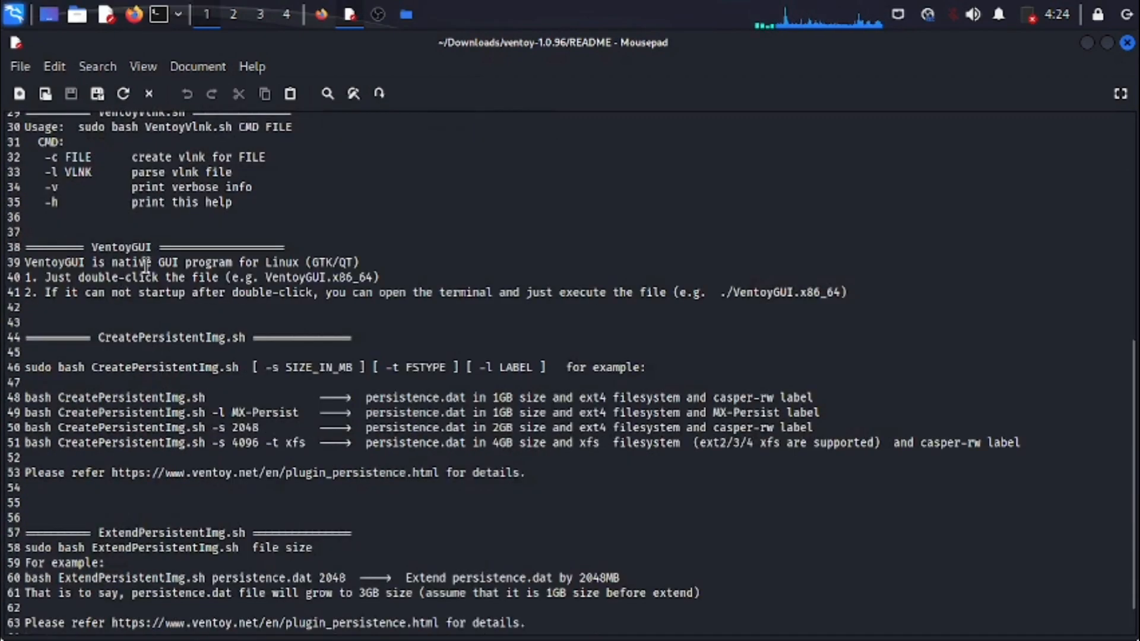
drag(95, 246, 149, 248)
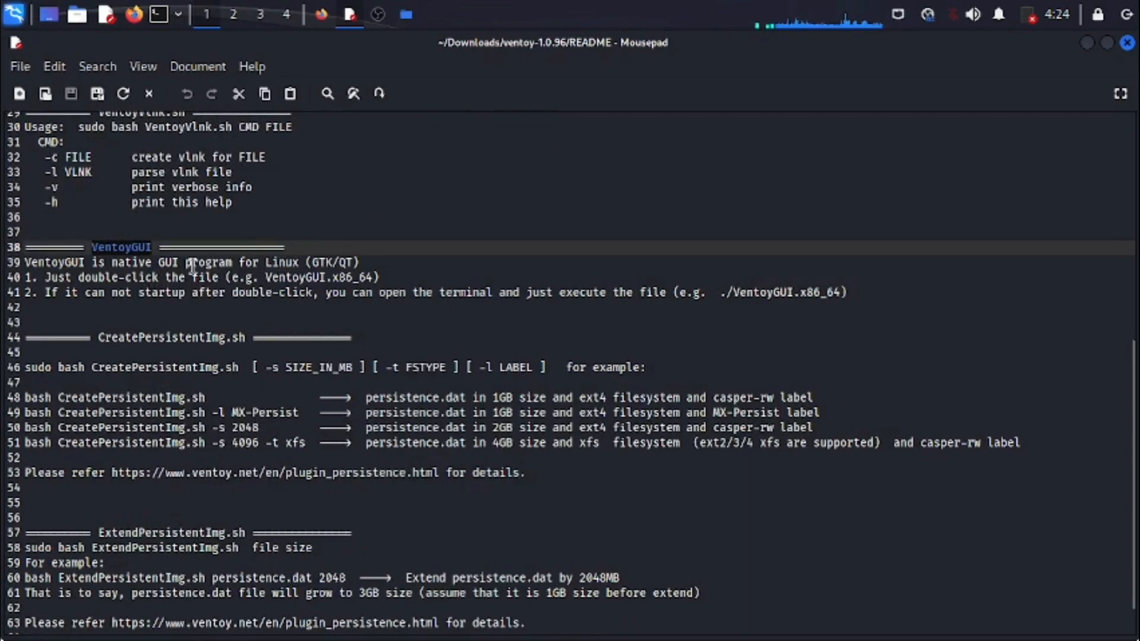
drag(161, 265, 355, 277)
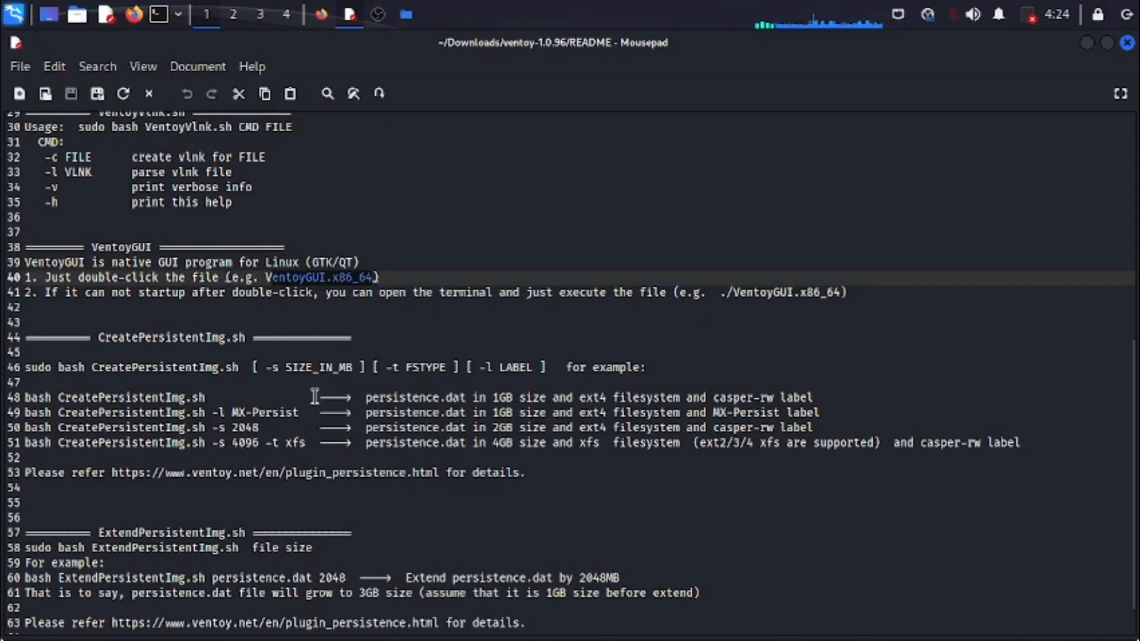
scroll(315, 396, down, 1)
scroll(319, 469, up, 10)
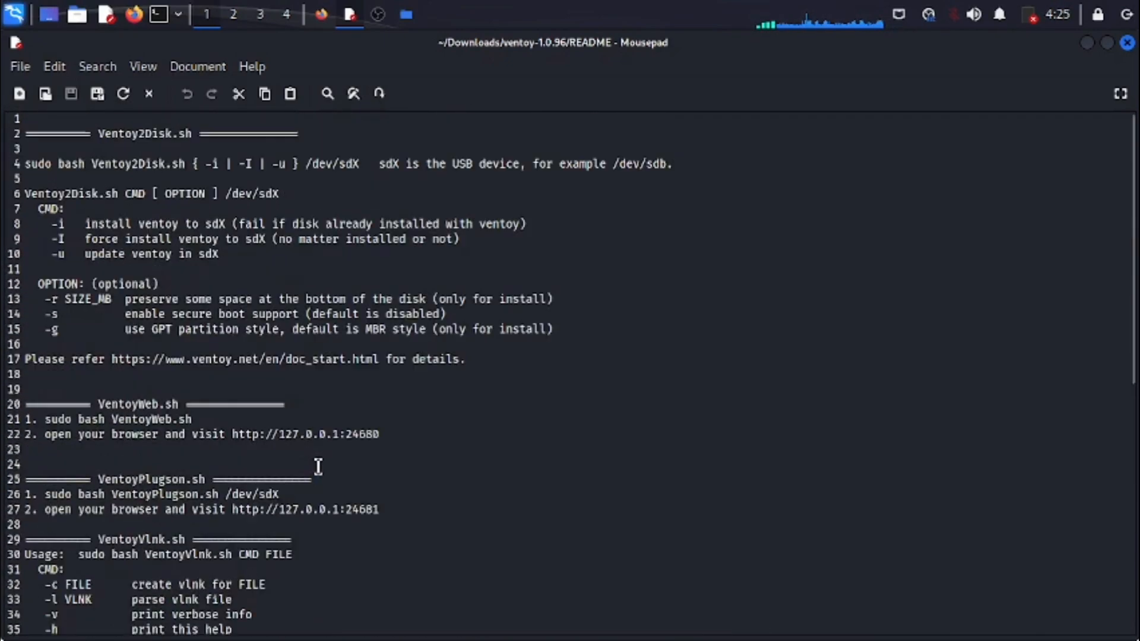
scroll(319, 463, down, 10)
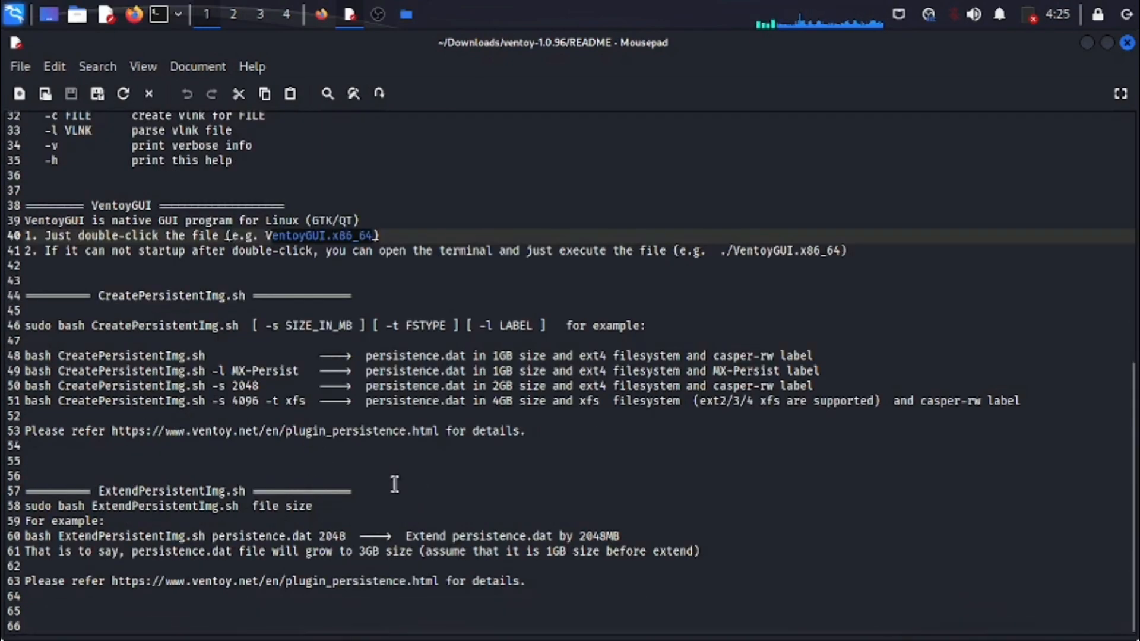
scroll(404, 483, up, 10)
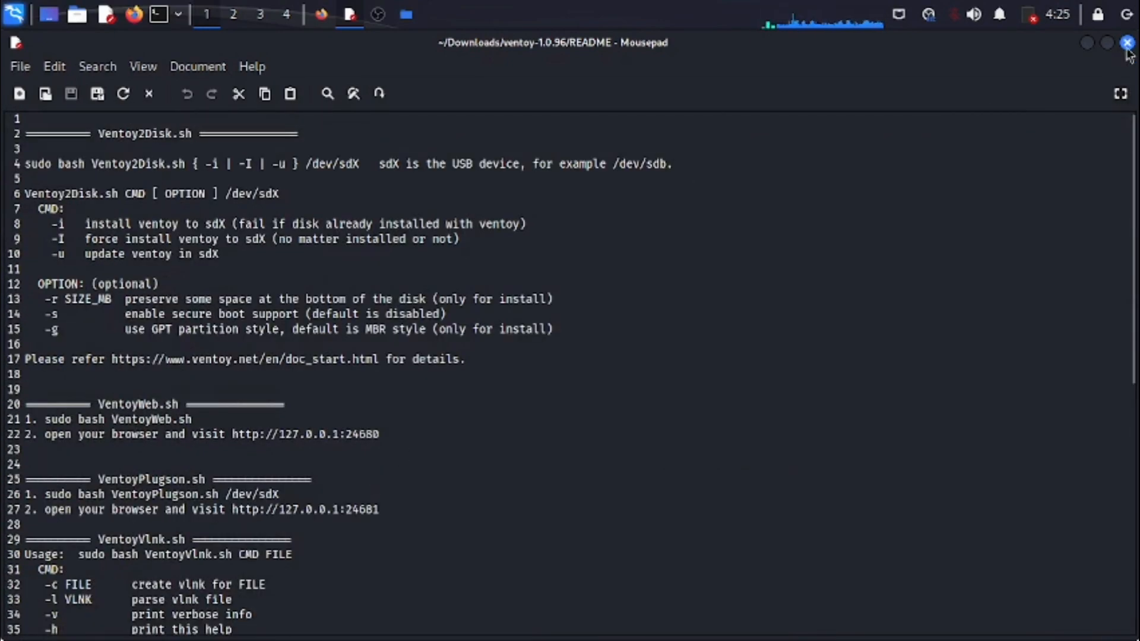
click(1127, 42)
click(846, 329)
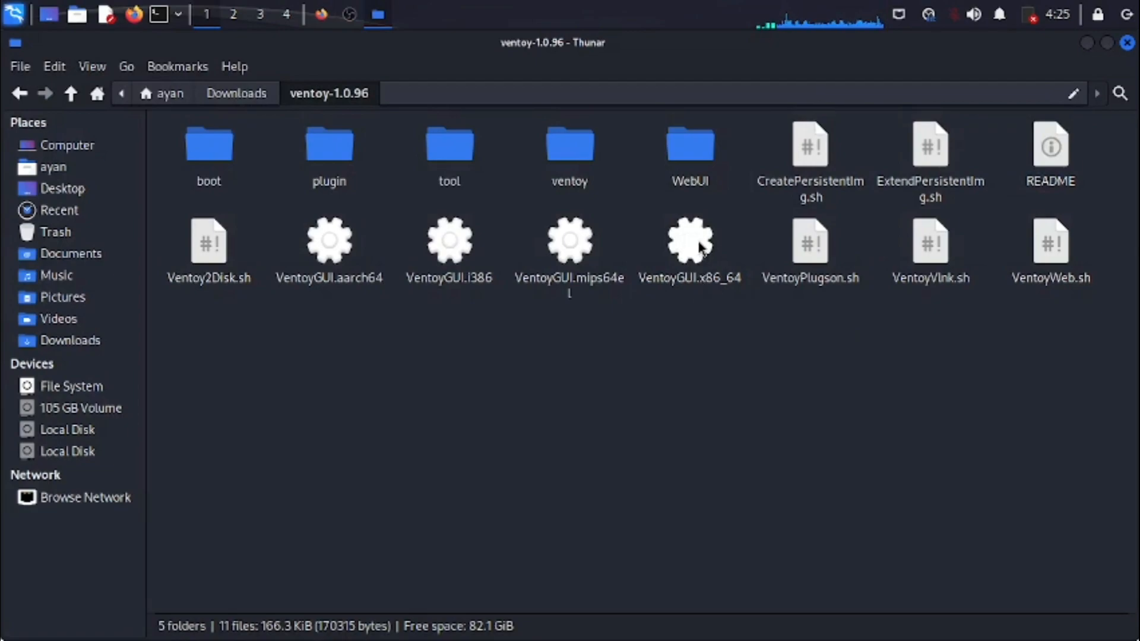
- Open index.html from the WebUI folder in the browser, then close that page and return to the ventoy-1.0.96 folder
double_click(692, 156)
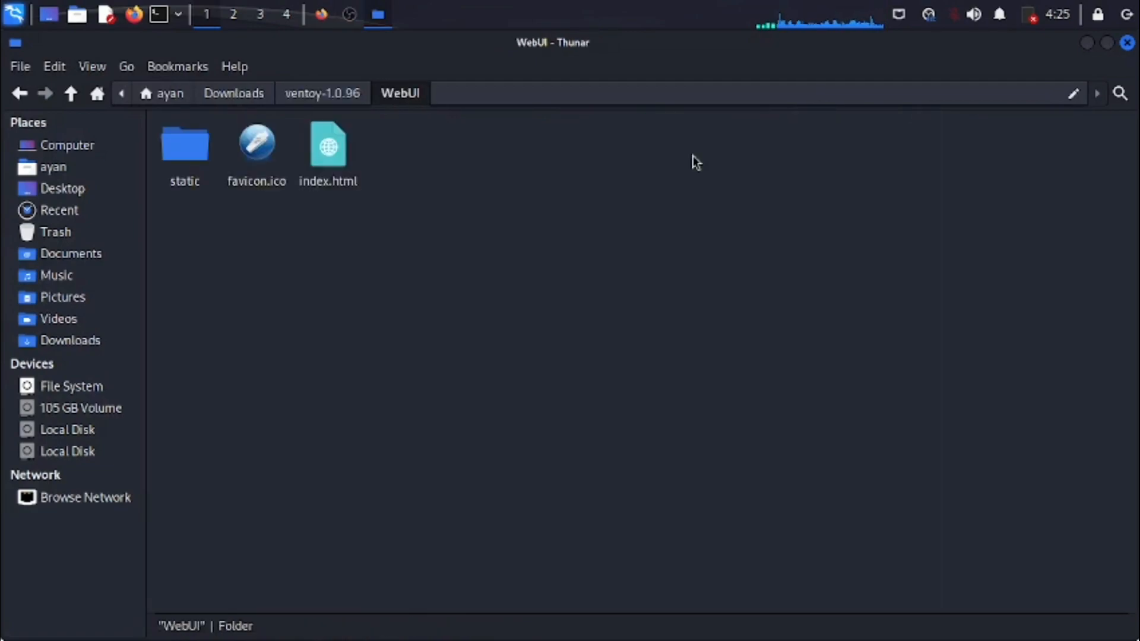
double_click(330, 149)
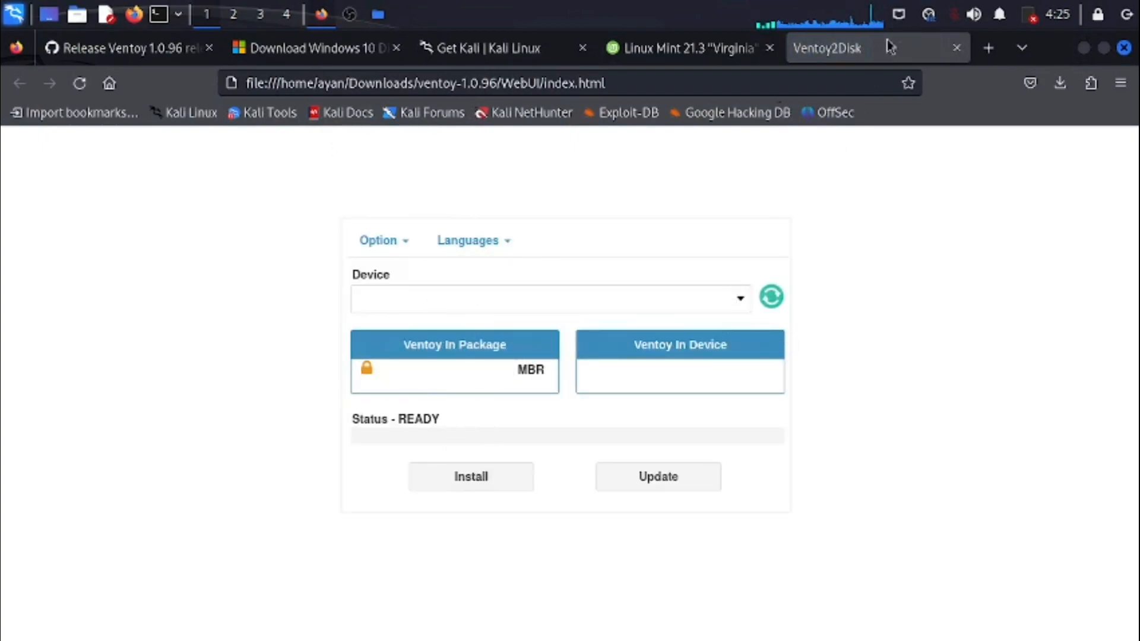
click(957, 48)
click(1083, 47)
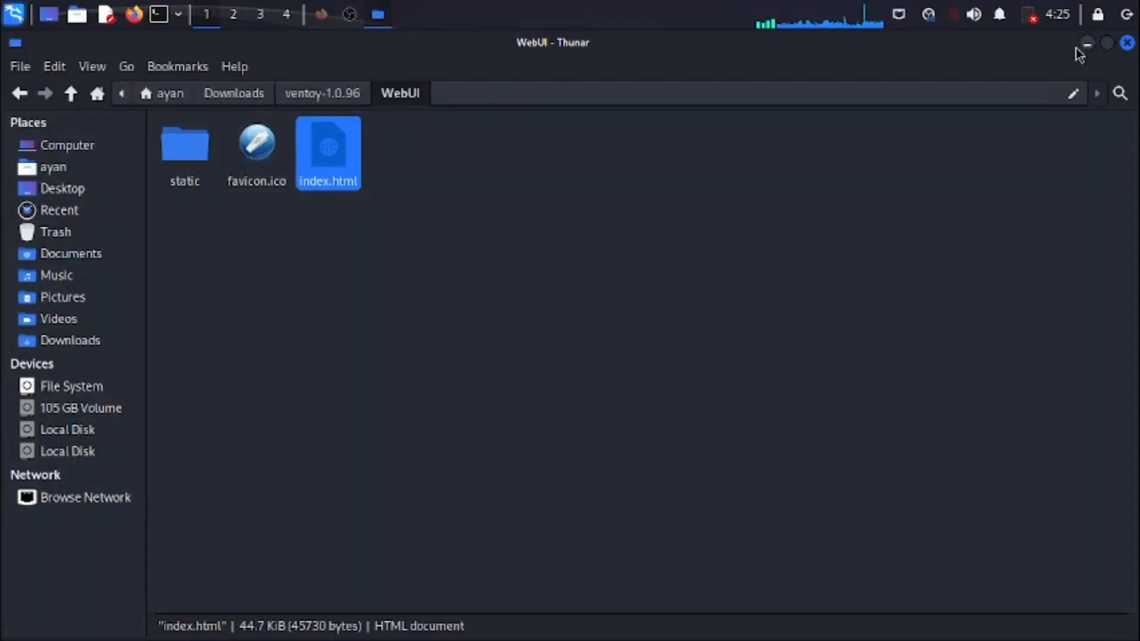
click(323, 93)
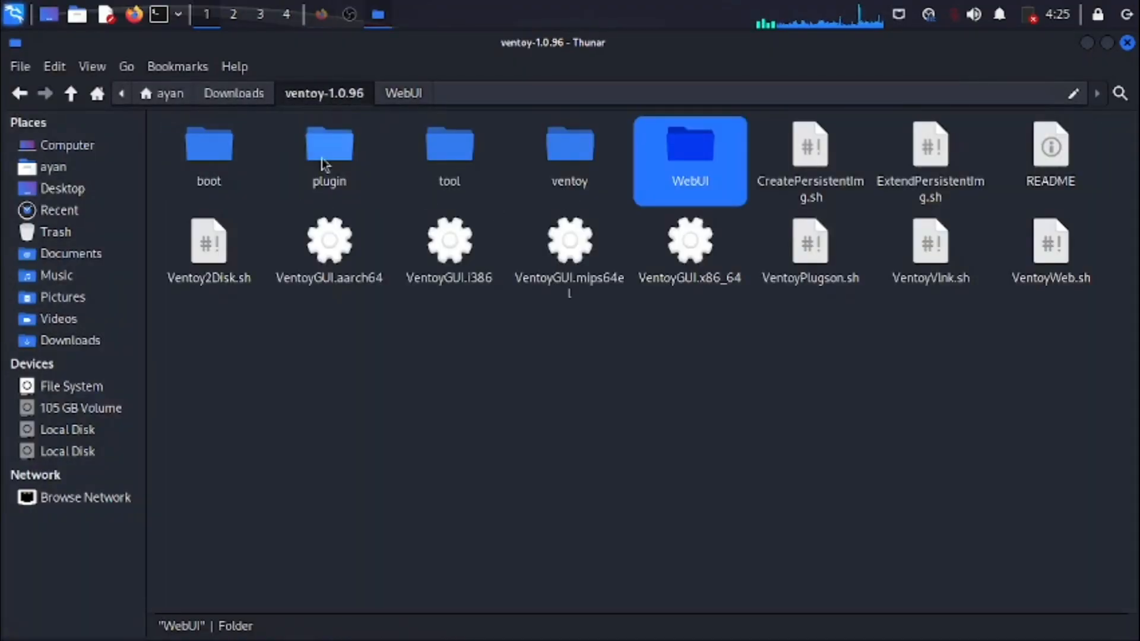
- Launch VentoyGUI.x86_64, authenticating with the account password, and refresh the device list to detect the USB drive
double_click(690, 249)
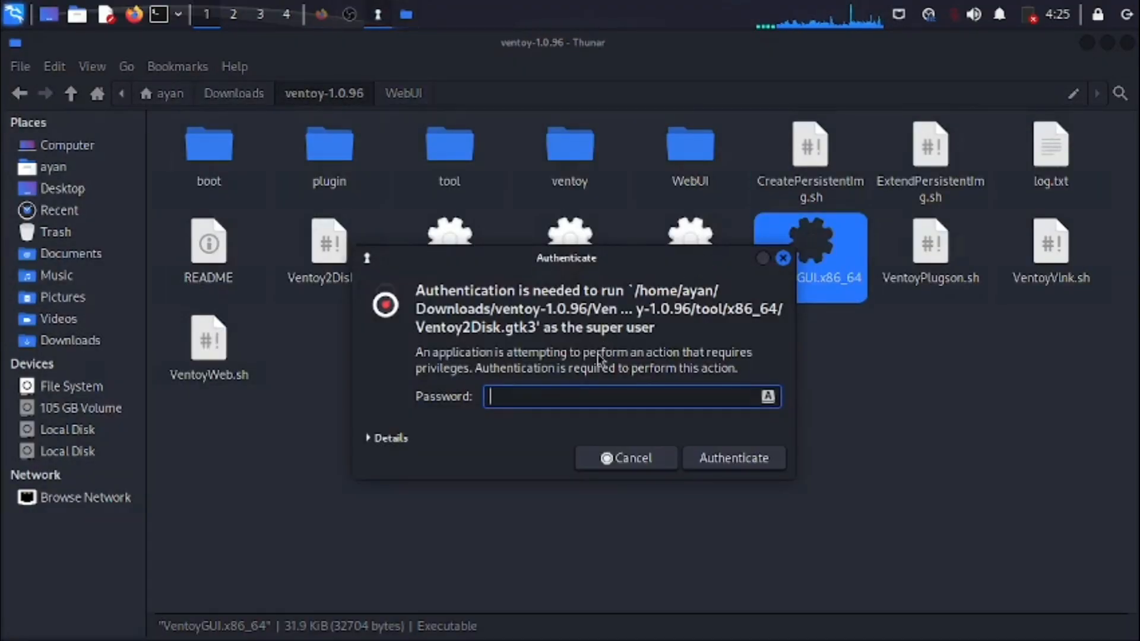
key(Return)
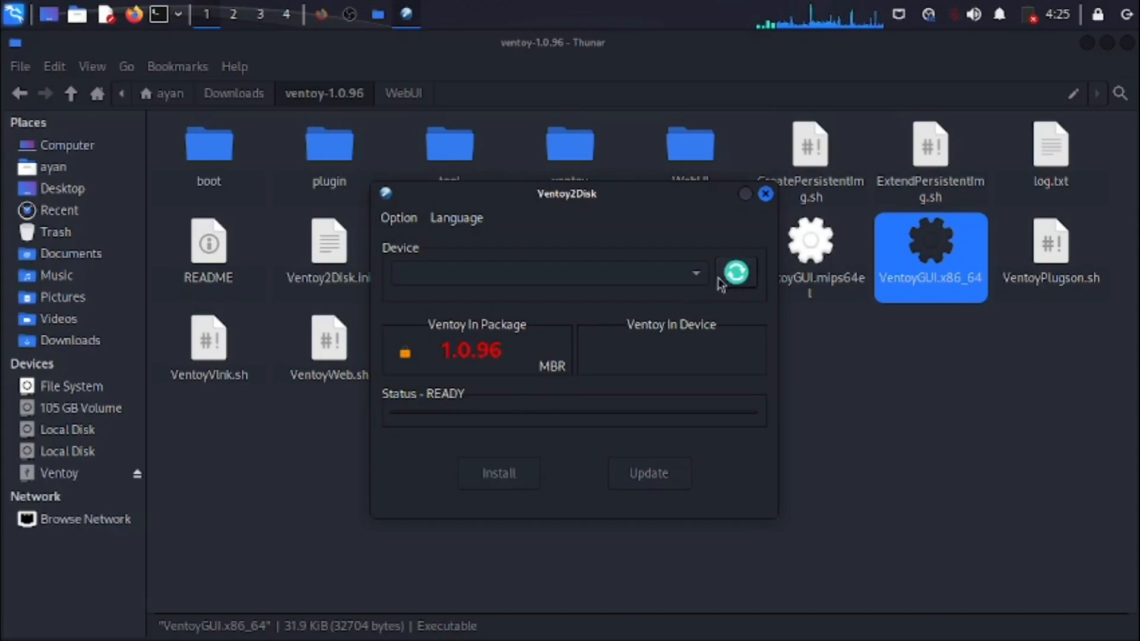
click(735, 273)
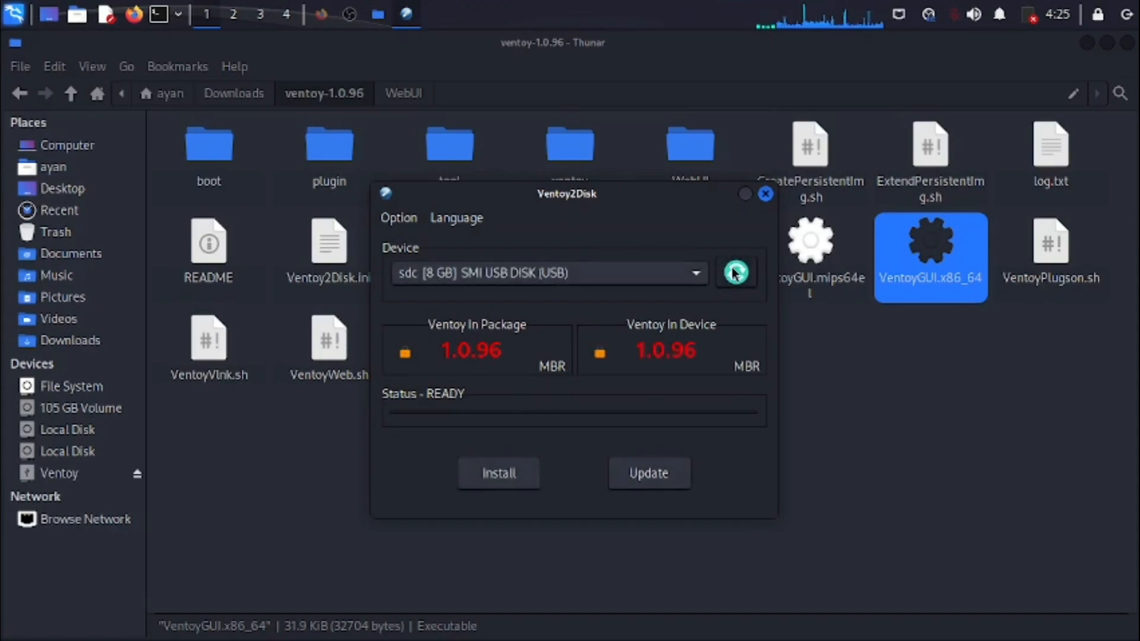
- Install Ventoy on the 8 GB SMI USB DISK (sdc), accepting both format warnings, and close Ventoy2Disk
click(457, 273)
click(457, 275)
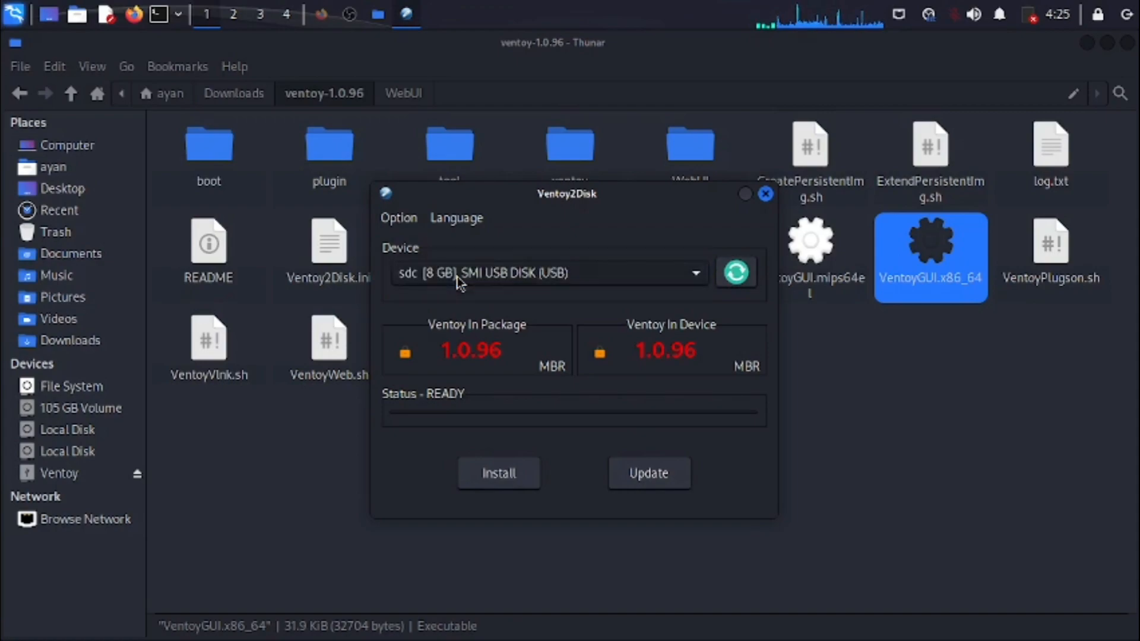
click(571, 275)
click(592, 276)
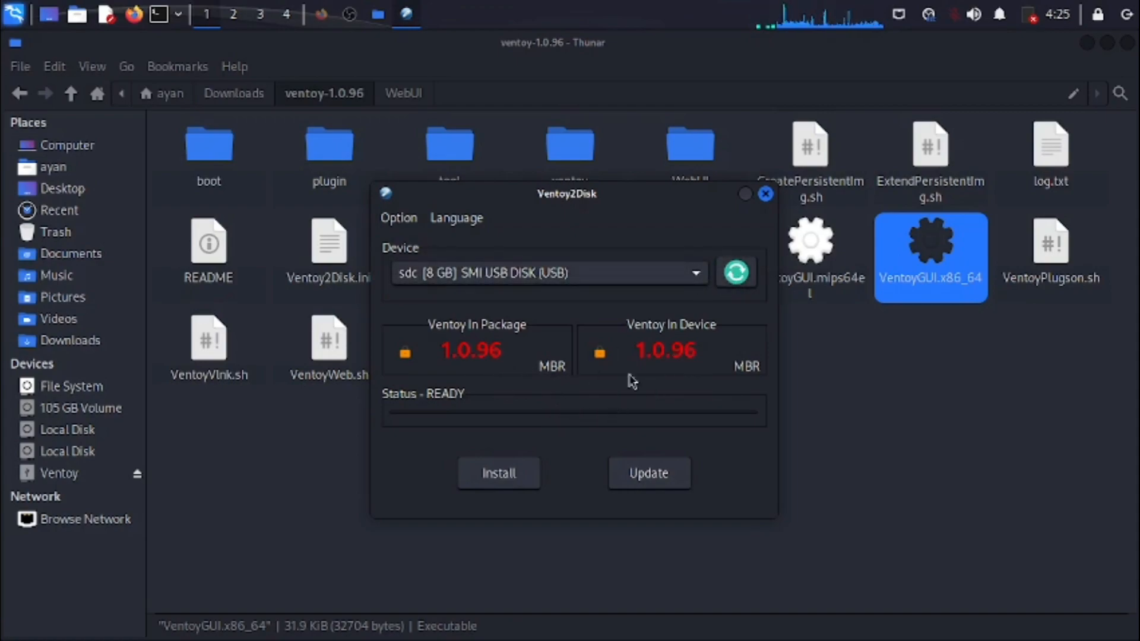
click(500, 473)
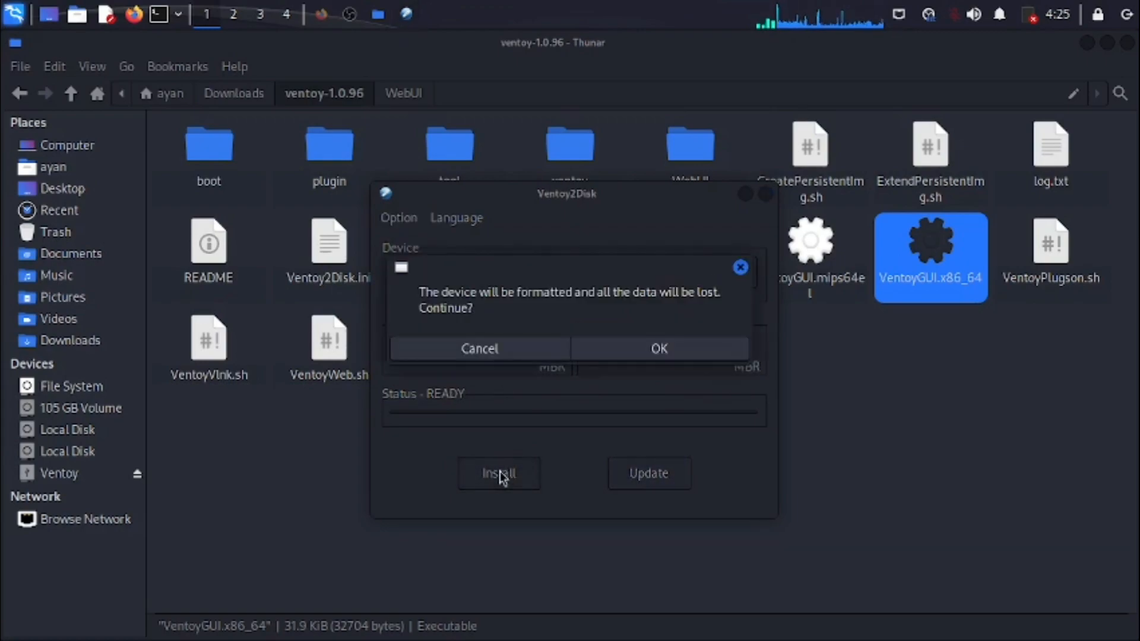
click(621, 346)
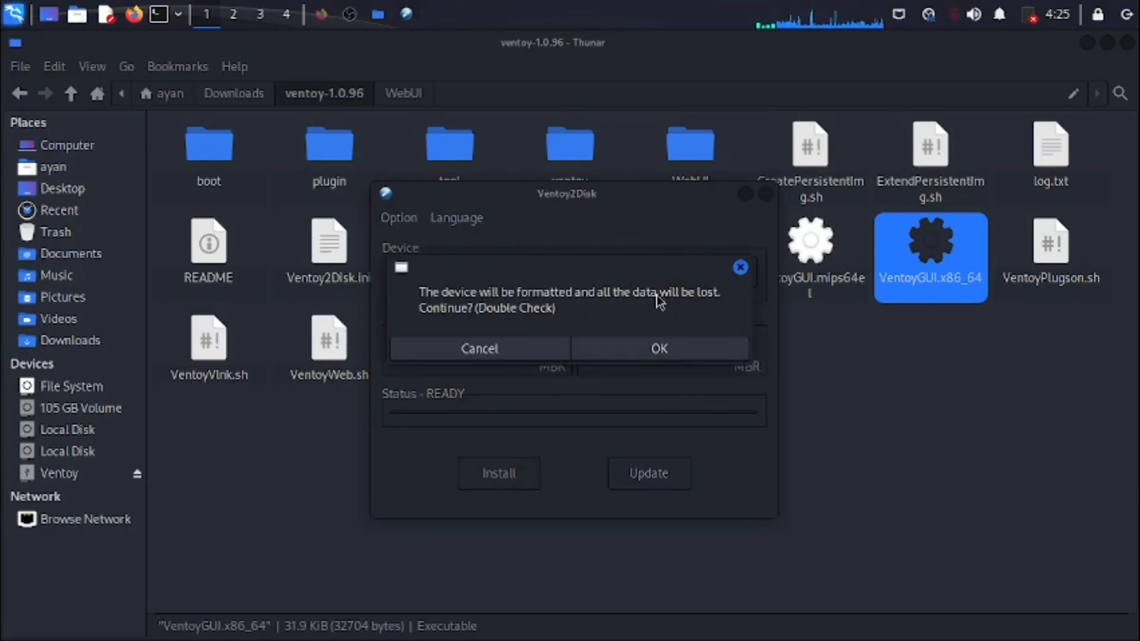
click(622, 348)
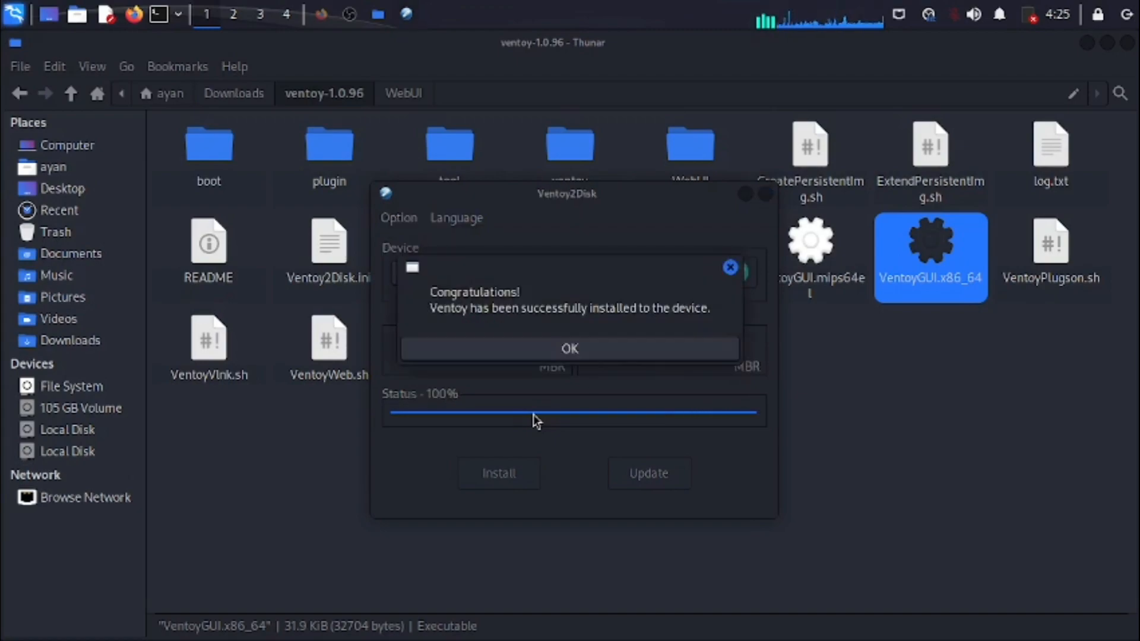
click(607, 356)
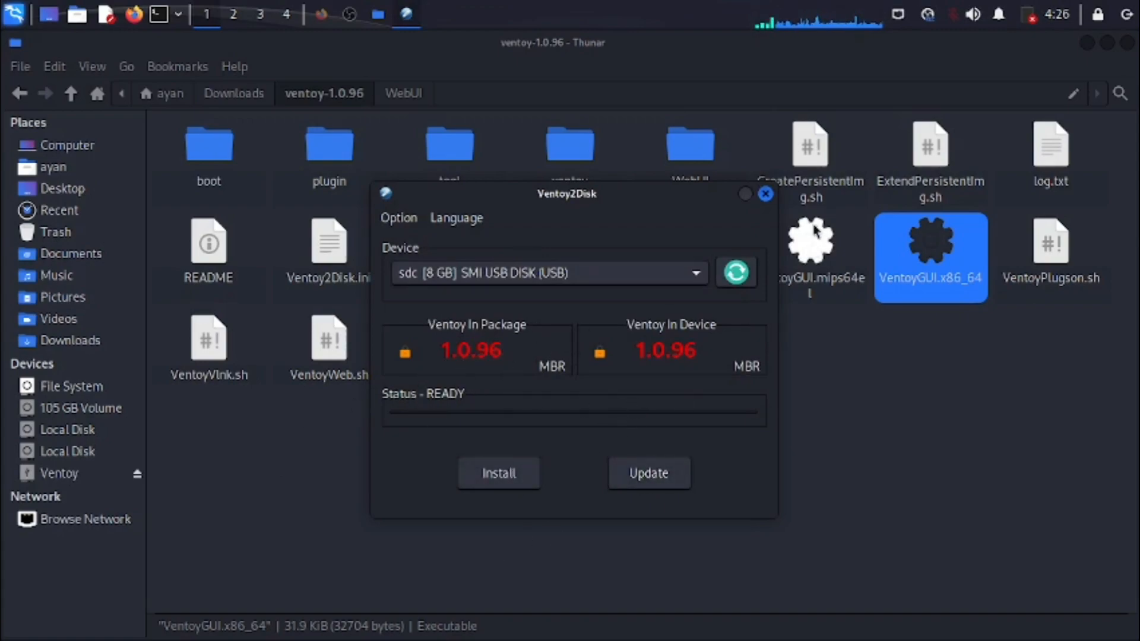
click(766, 194)
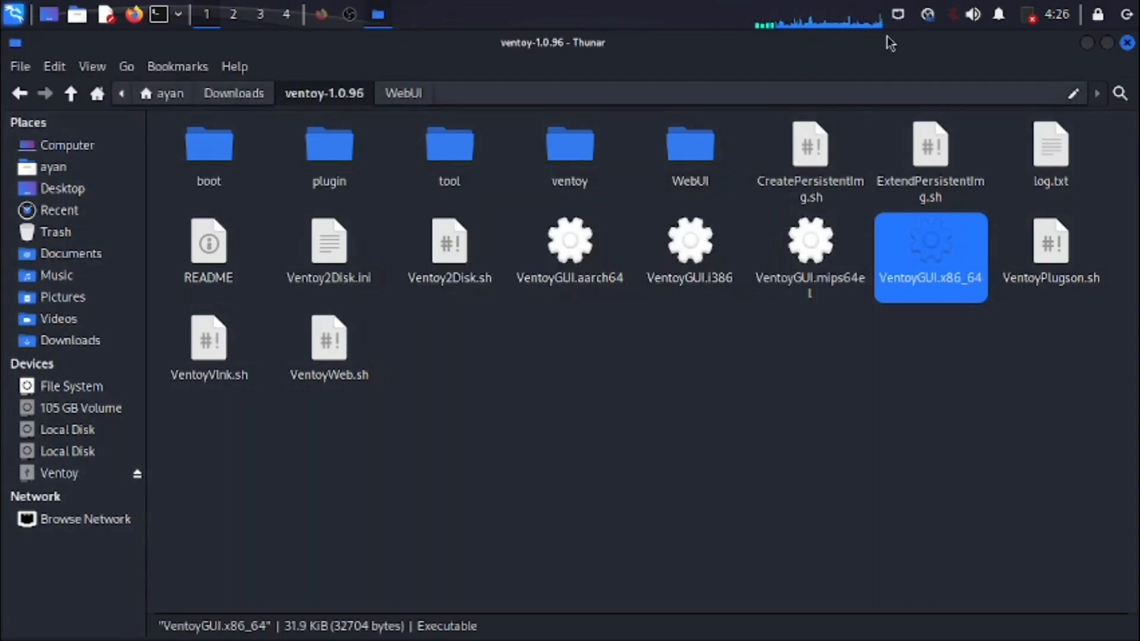
- Switch to Firefox and review the Ventoy 1.0.96 release page on GitHub down to its downloadable assets
click(321, 14)
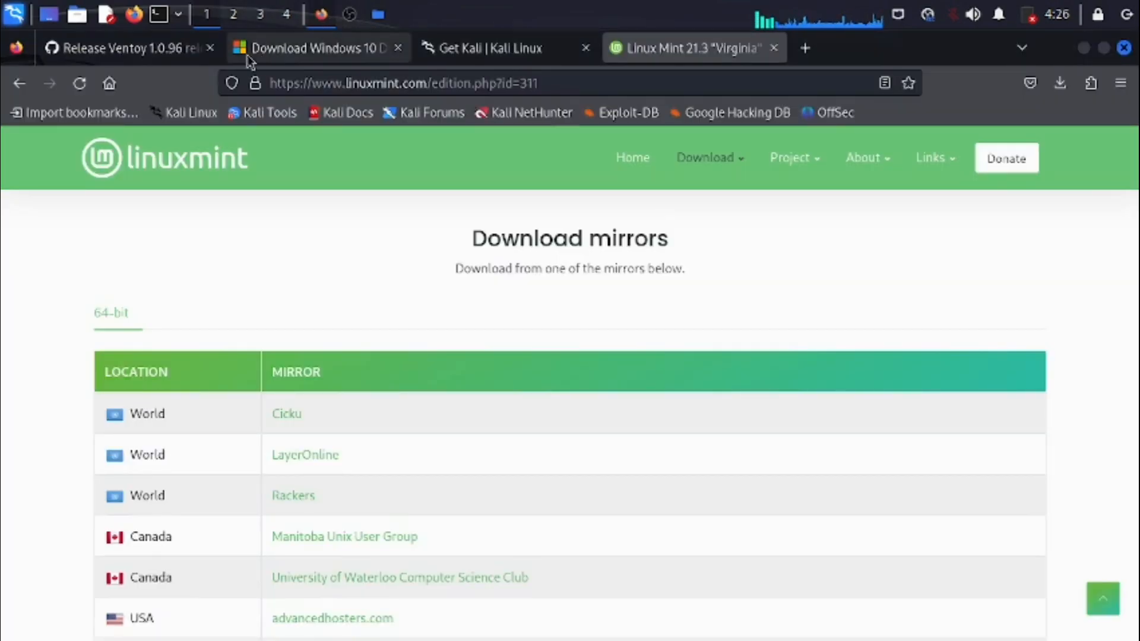
click(154, 58)
click(491, 84)
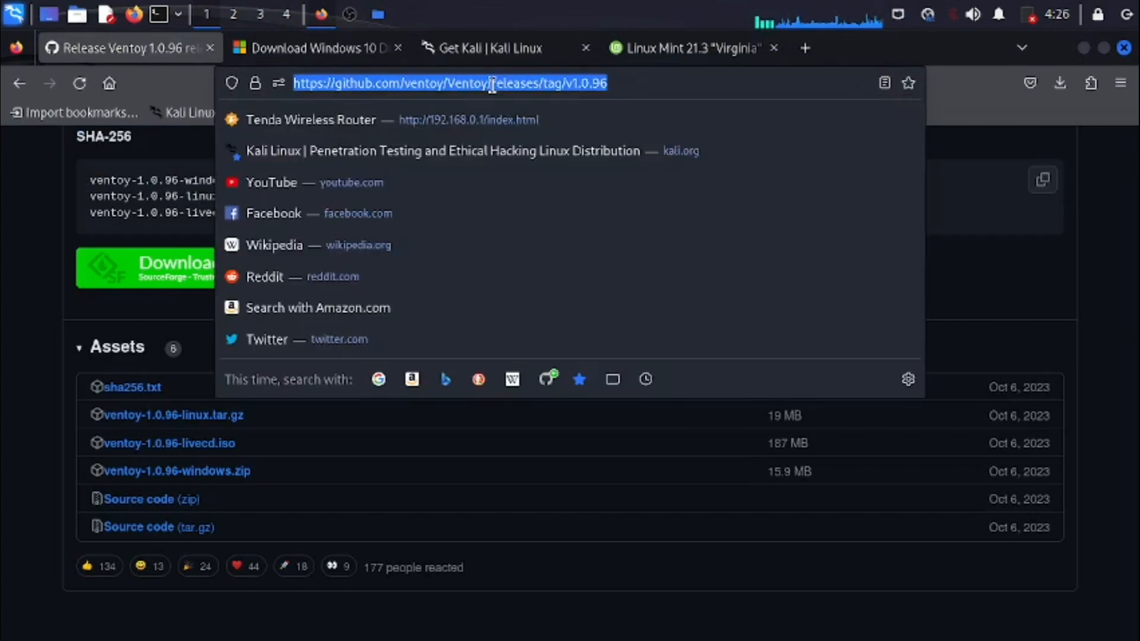
click(208, 163)
scroll(10, 273, up, 10)
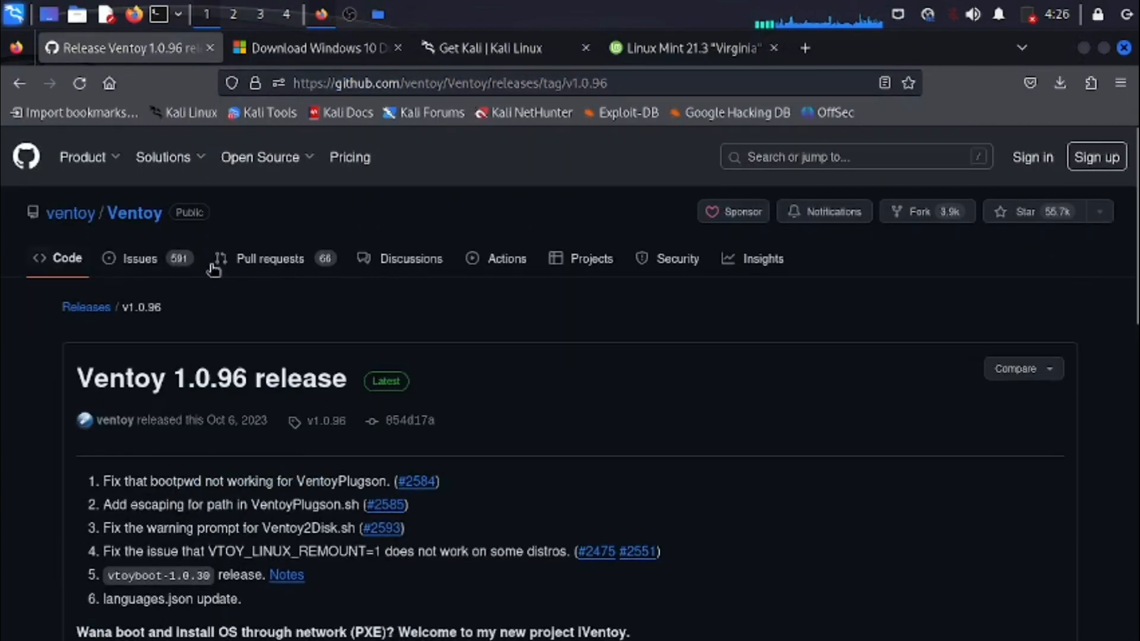
scroll(244, 388, down, 13)
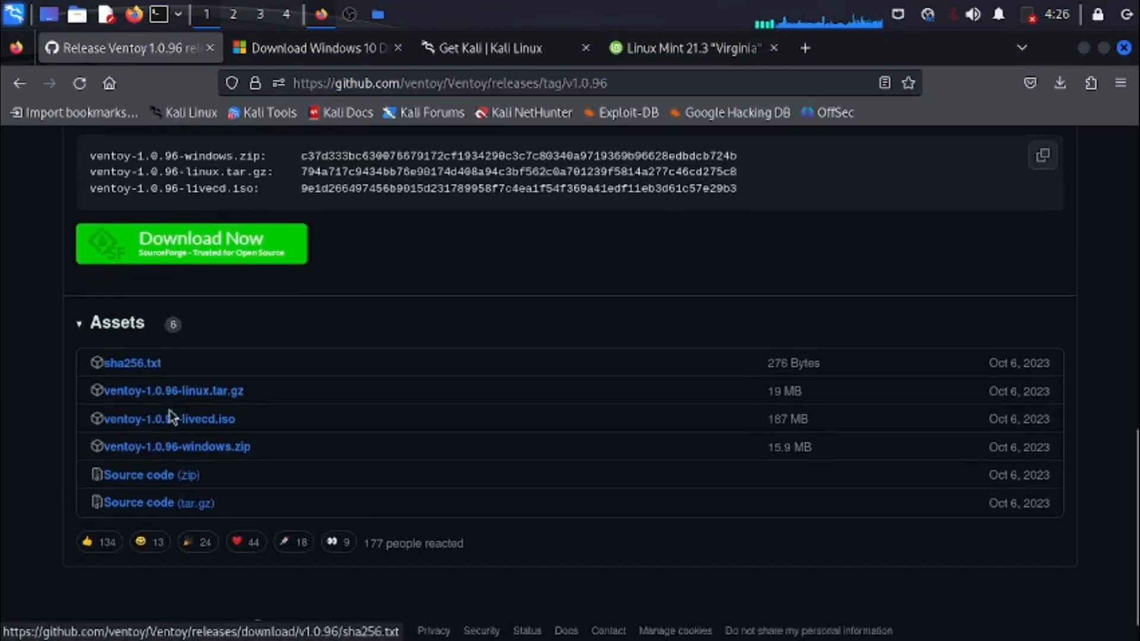
click(214, 359)
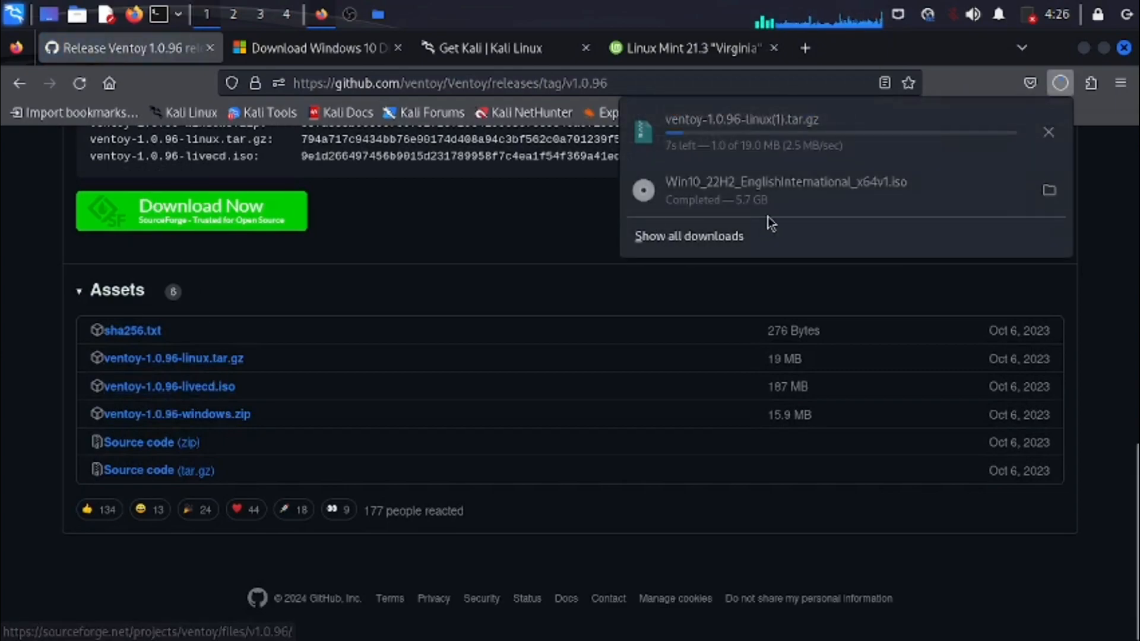
click(1047, 134)
right_click(1047, 133)
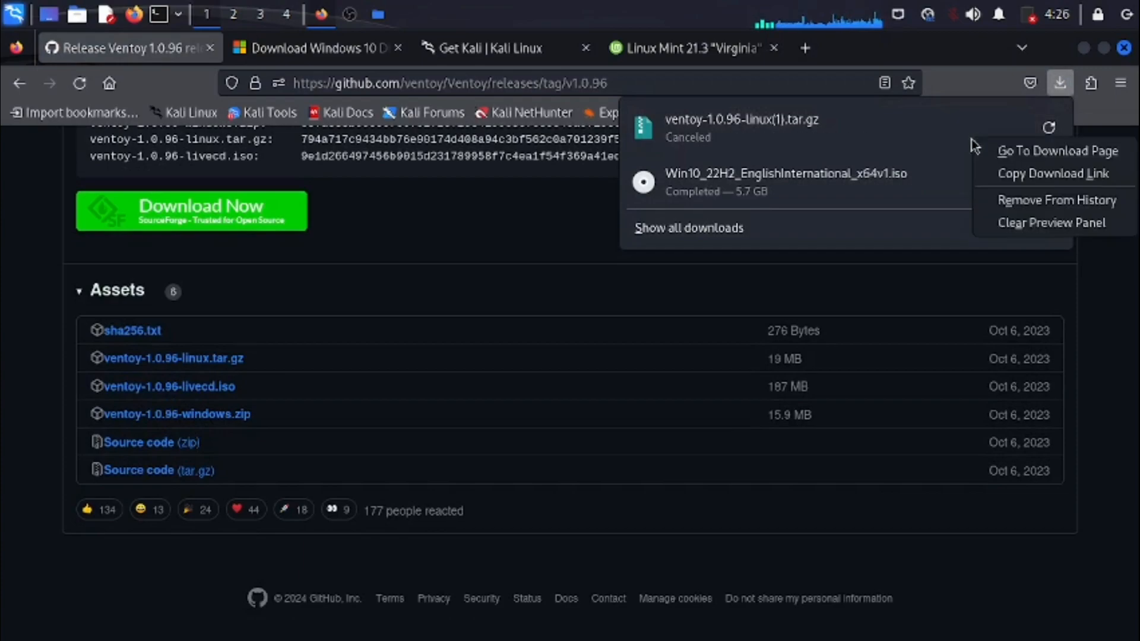
click(1051, 173)
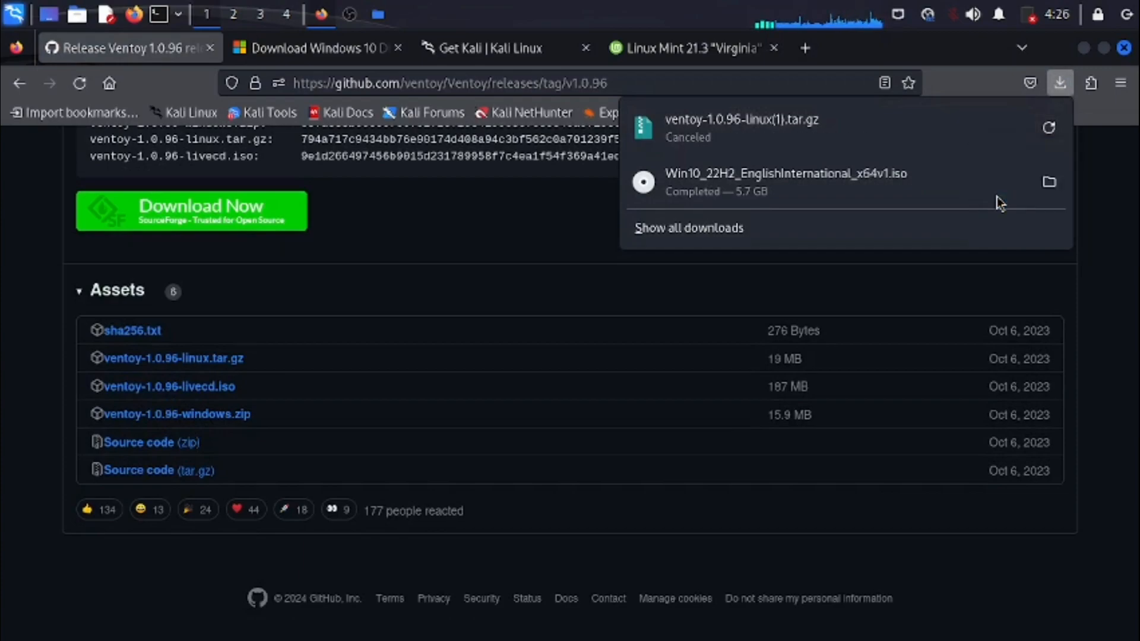
click(1058, 84)
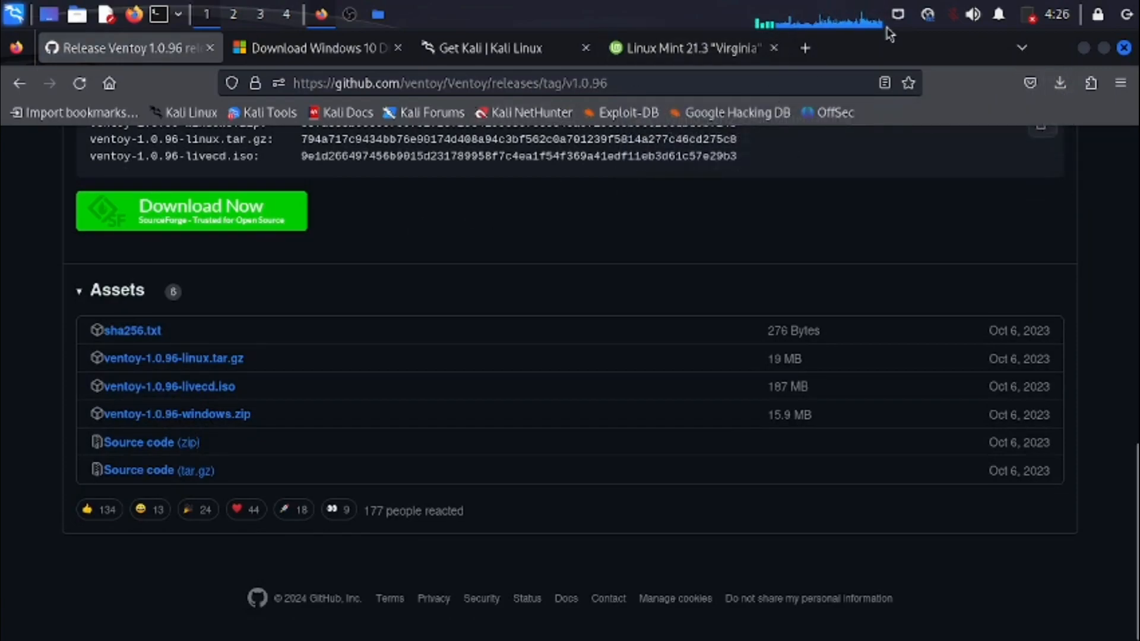
- Return to the ventoy-1.0.96 folder in the file manager and relaunch VentoyGUI.x86_64, authenticating with the account password
click(378, 15)
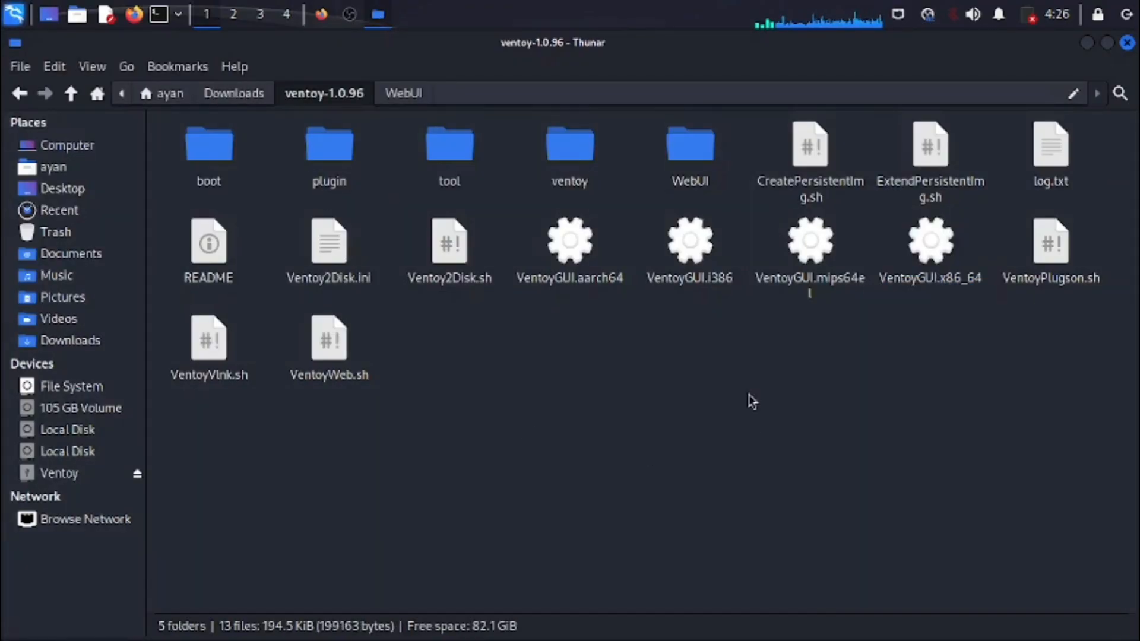
click(234, 94)
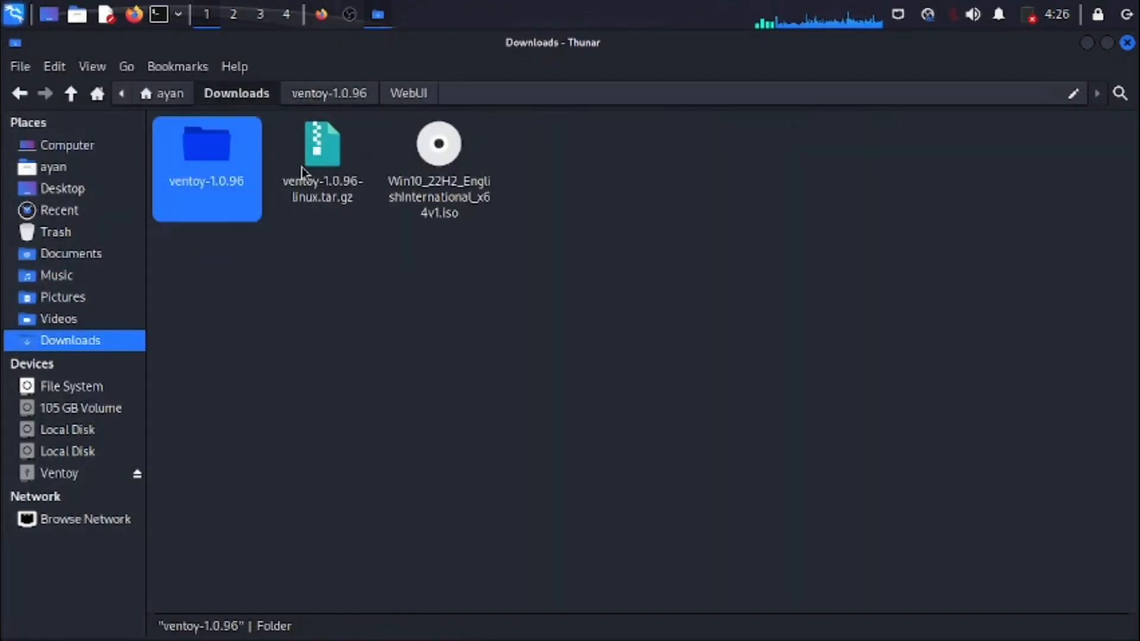
double_click(237, 177)
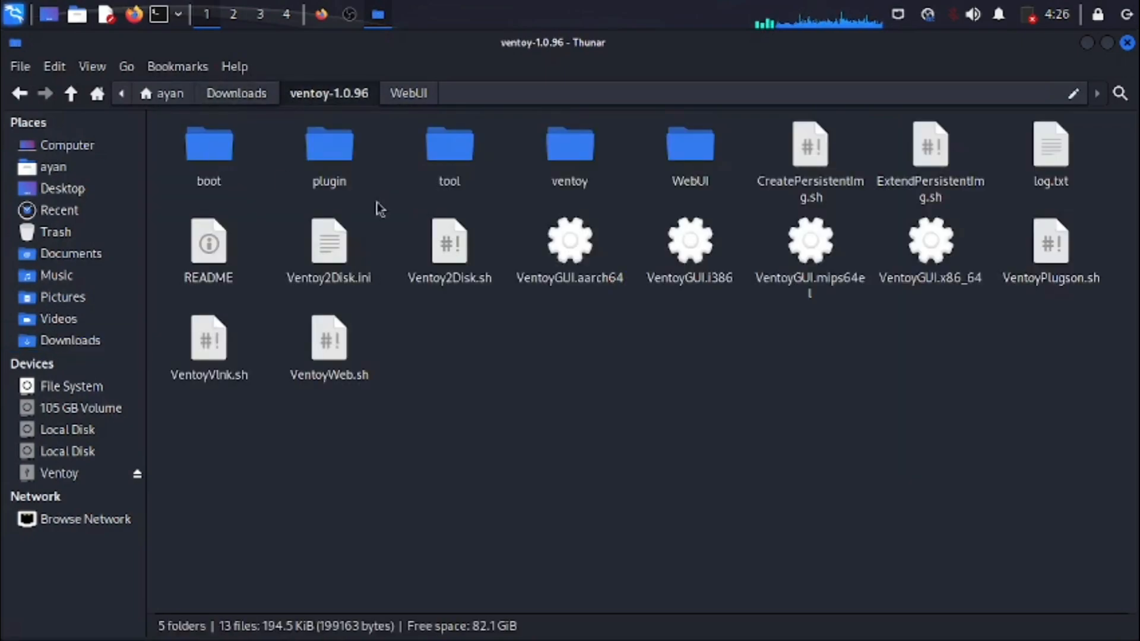
double_click(936, 254)
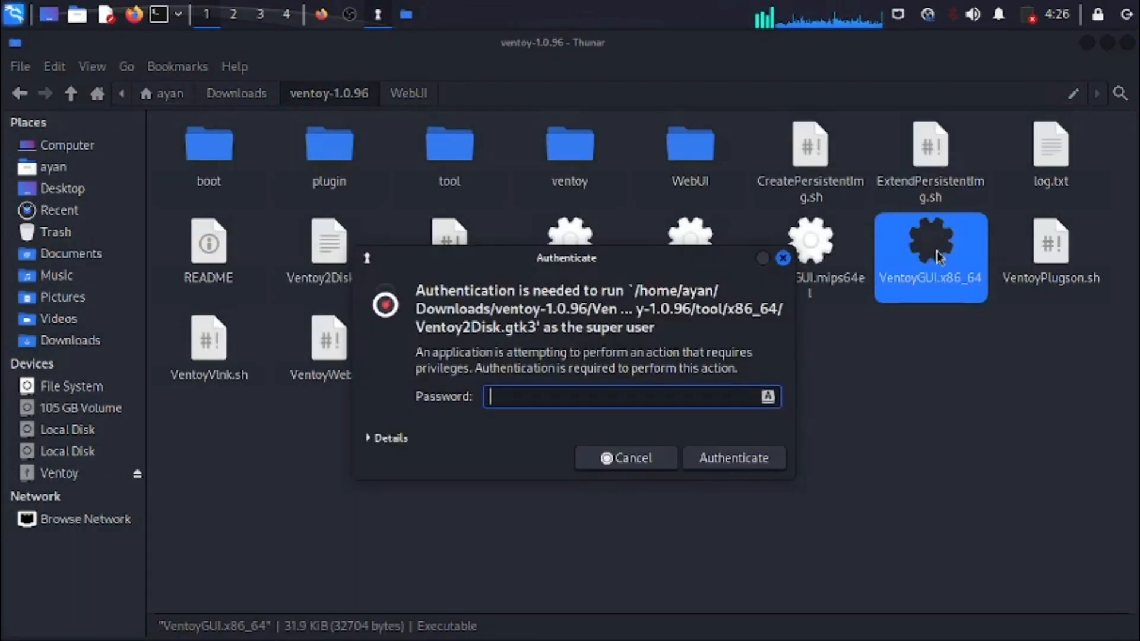
text(••)
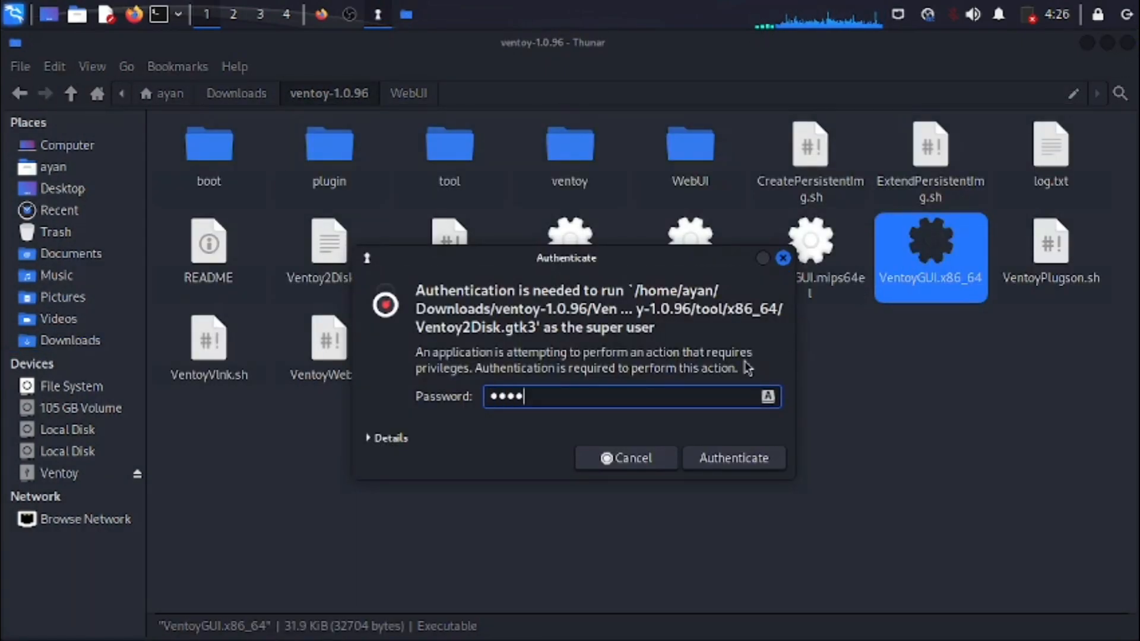
key(Return)
- Update Ventoy on the USB drive, accepting the upgrade confirmation, and close Ventoy2Disk
click(664, 482)
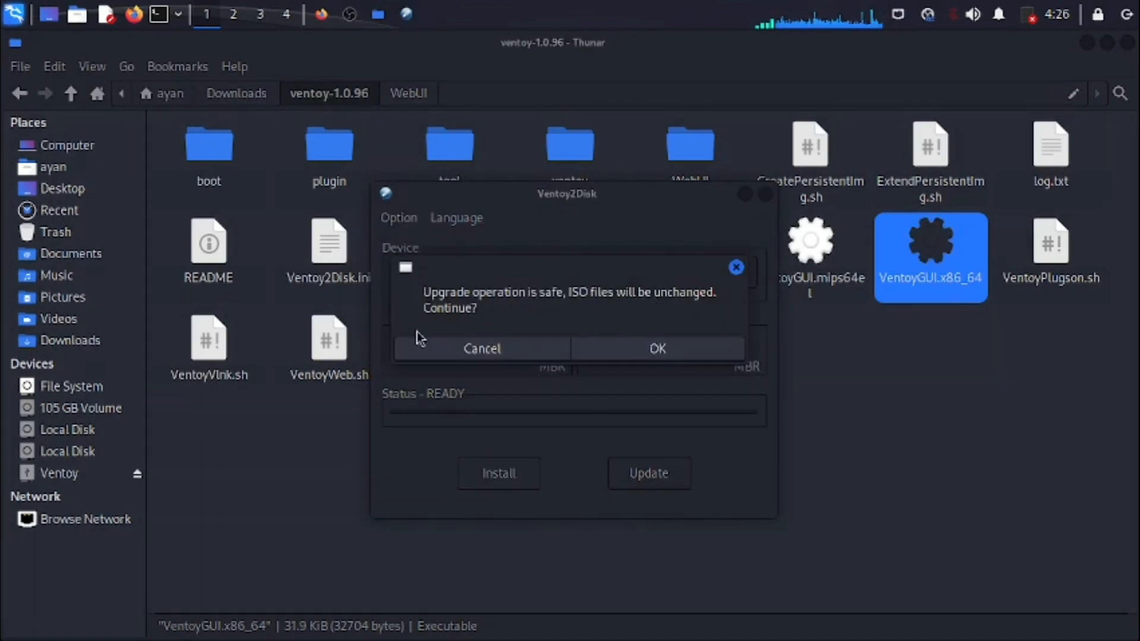
click(608, 348)
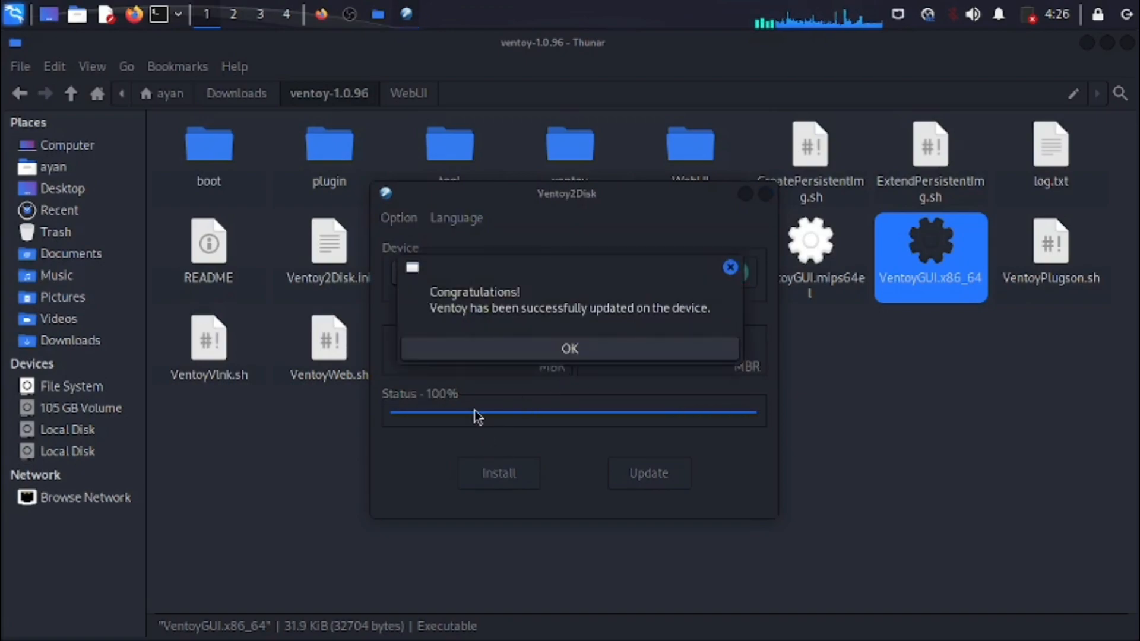
click(528, 356)
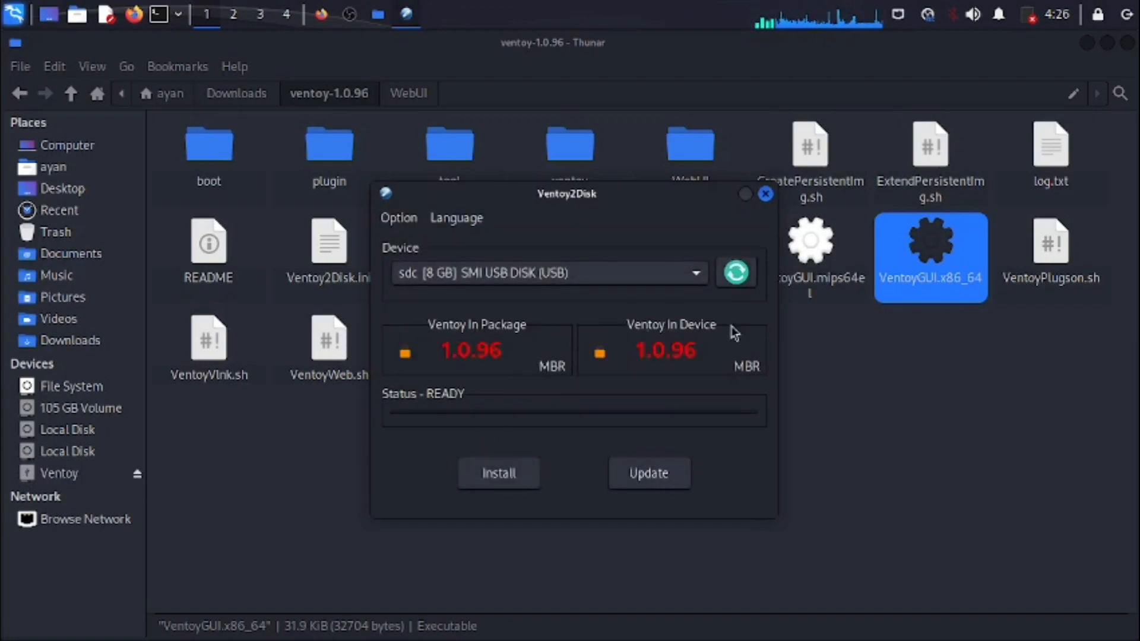
click(766, 194)
click(583, 558)
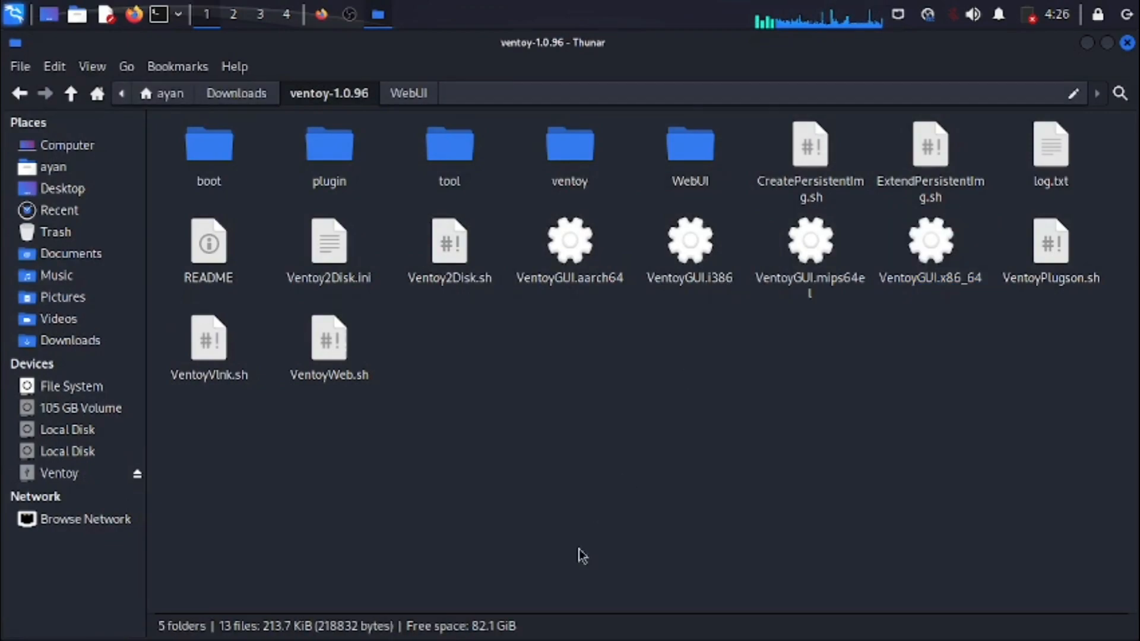
- Send Win10_22H2_EnglishInternational_x64v1.iso from the Downloads folder to the Ventoy drive
click(259, 102)
click(392, 348)
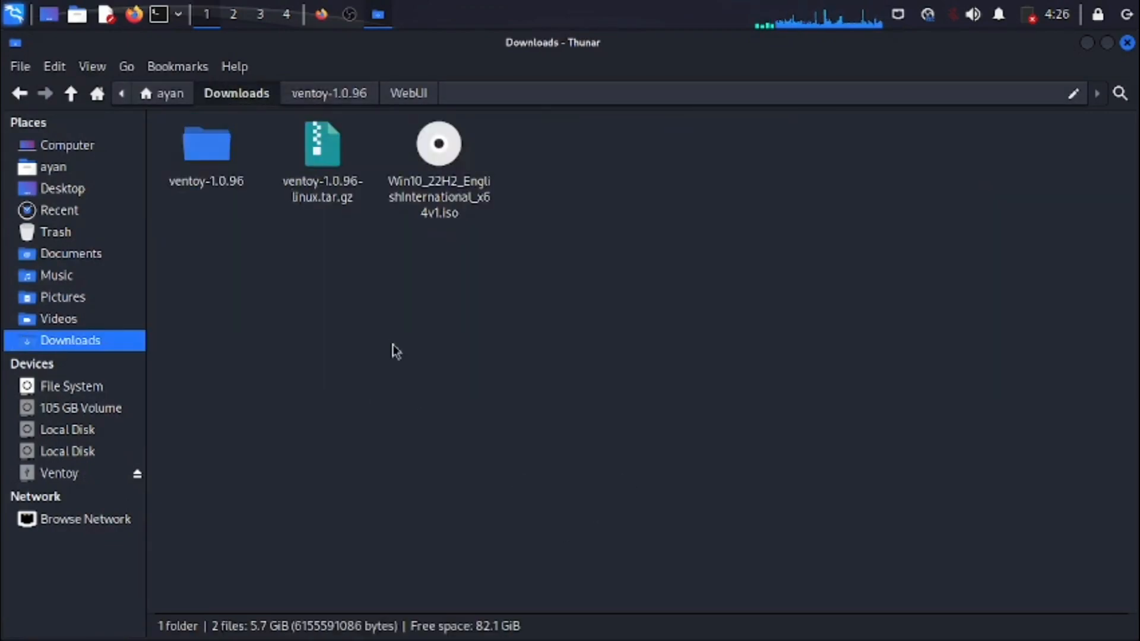
click(439, 162)
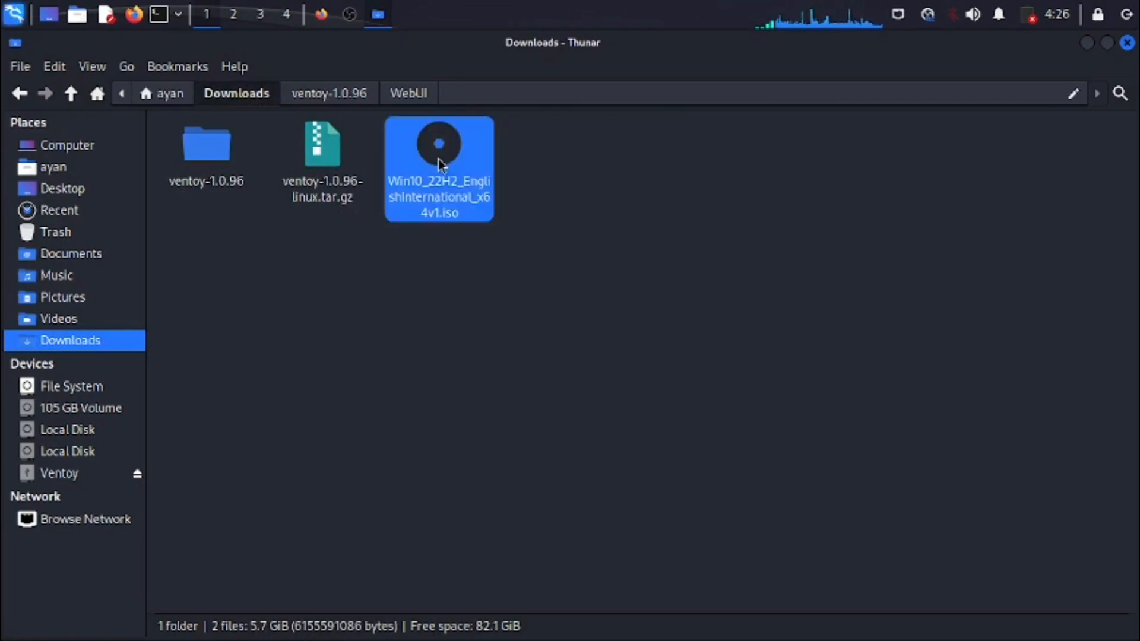
right_click(438, 159)
mouse_move(619, 229)
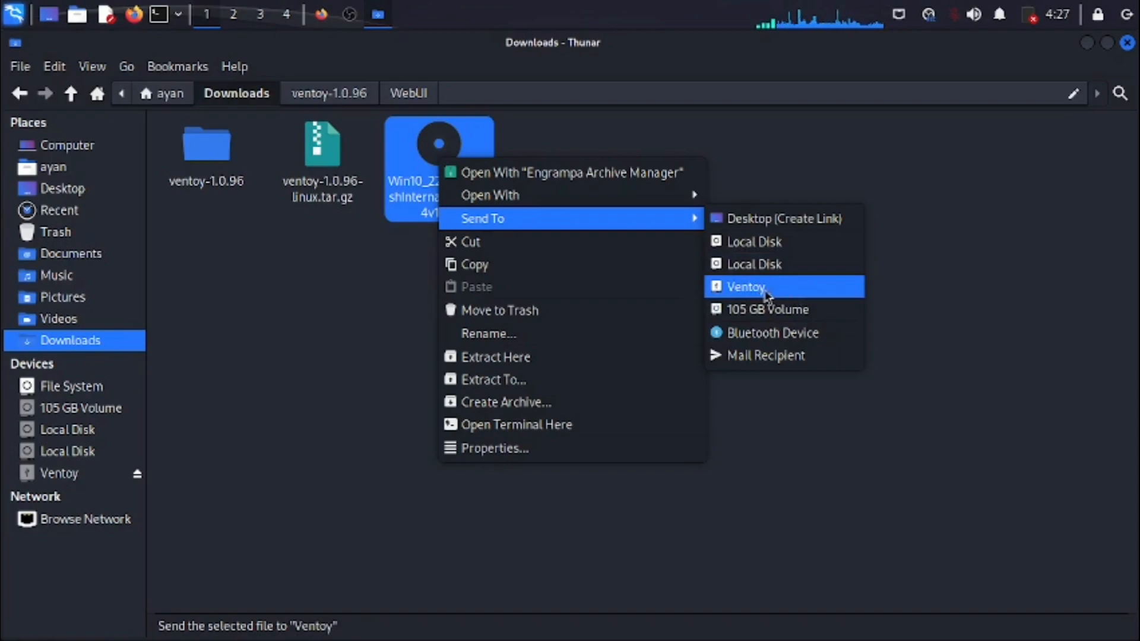
click(736, 291)
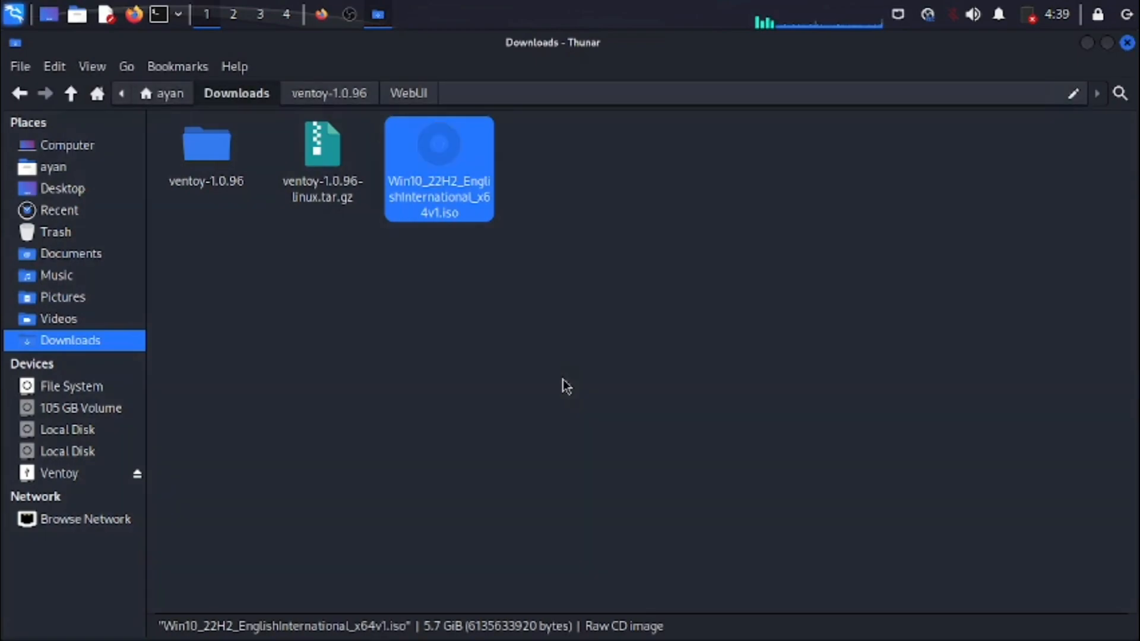
- Open the Ventoy drive to check the copied ISO, examine the drive's used and free space in its properties, and close them
click(503, 407)
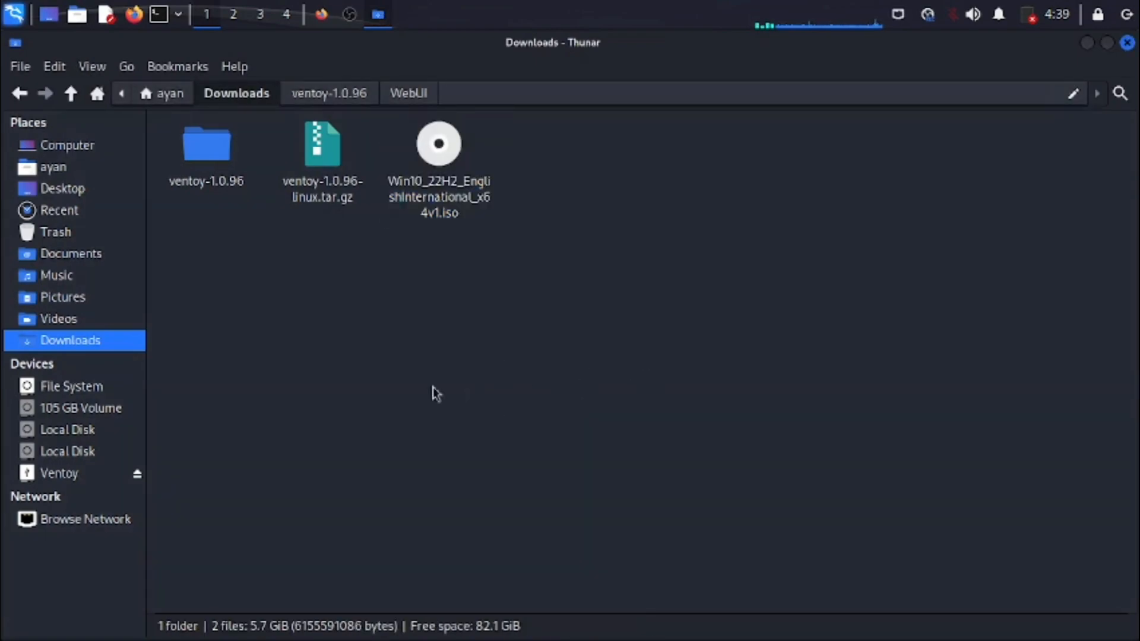
click(83, 480)
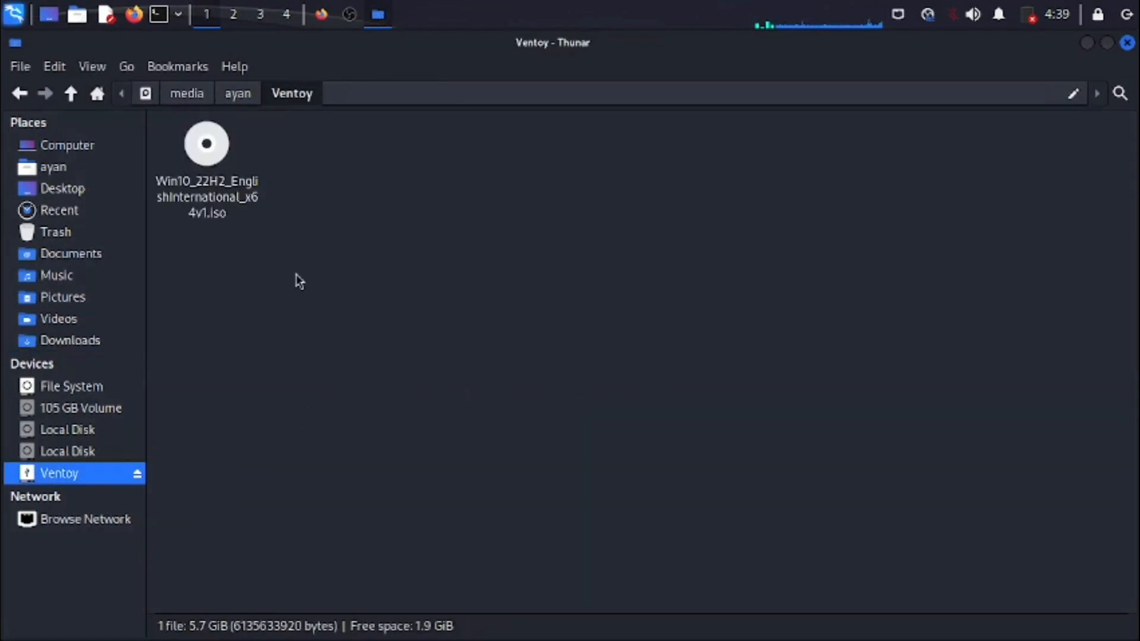
right_click(448, 227)
click(457, 450)
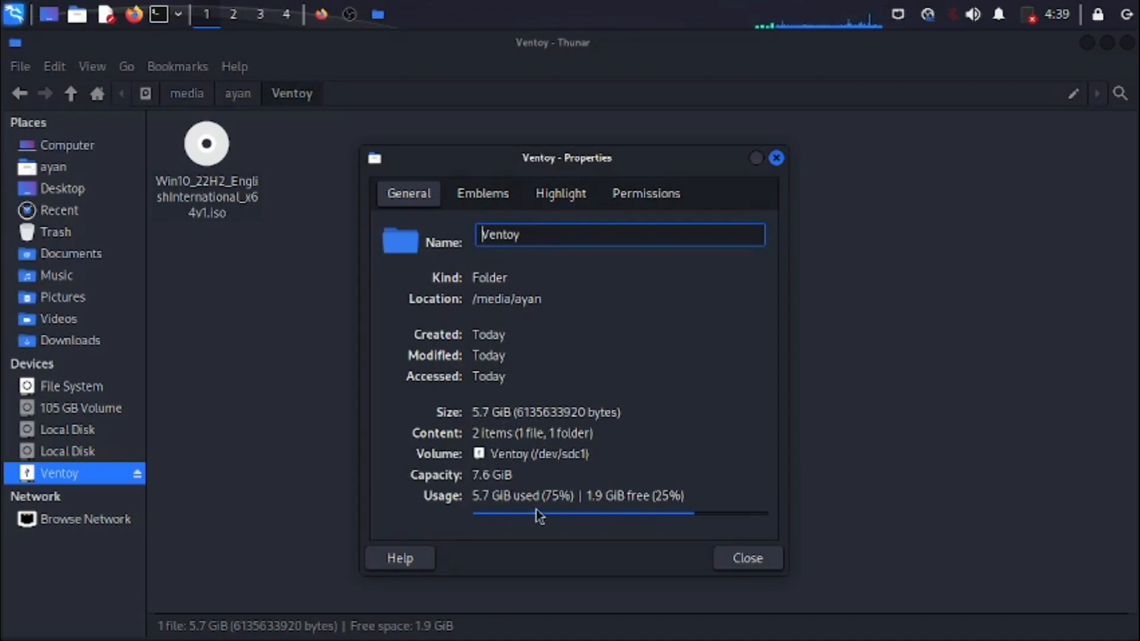
drag(587, 495, 645, 501)
click(705, 501)
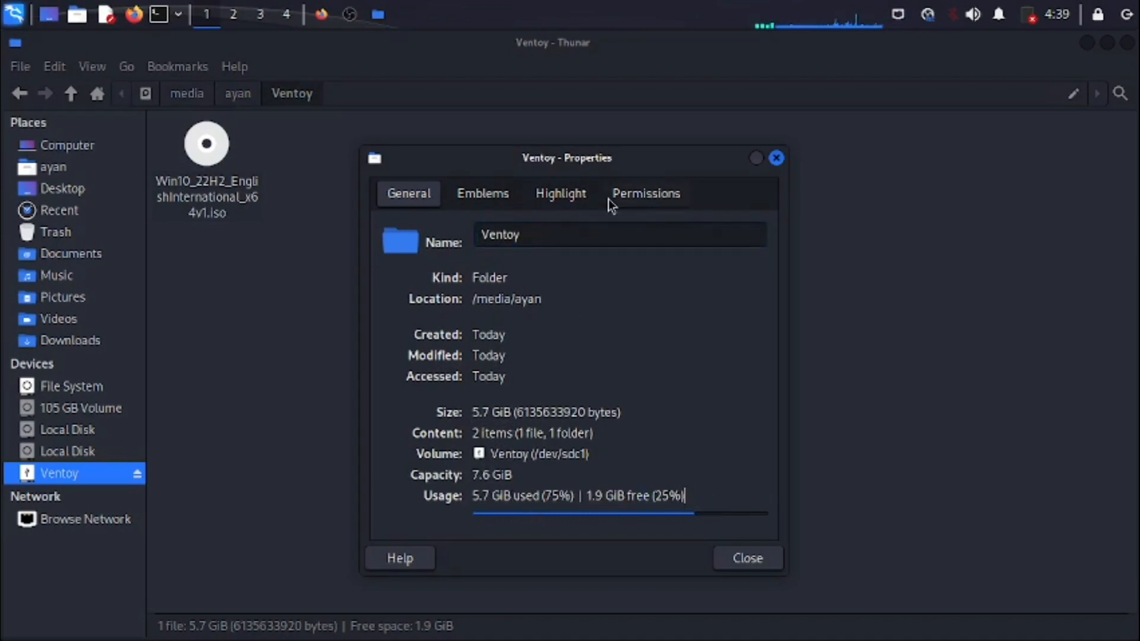
click(743, 568)
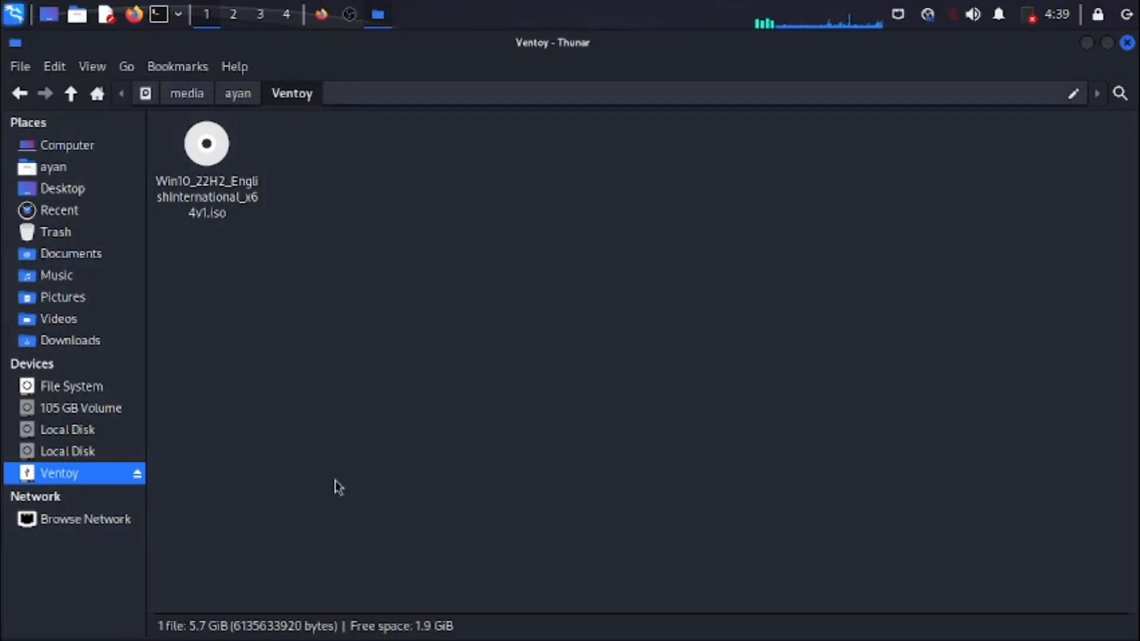
- Mount and open the Local Disk volume on /dev/sda1, authenticating with the account password
click(121, 452)
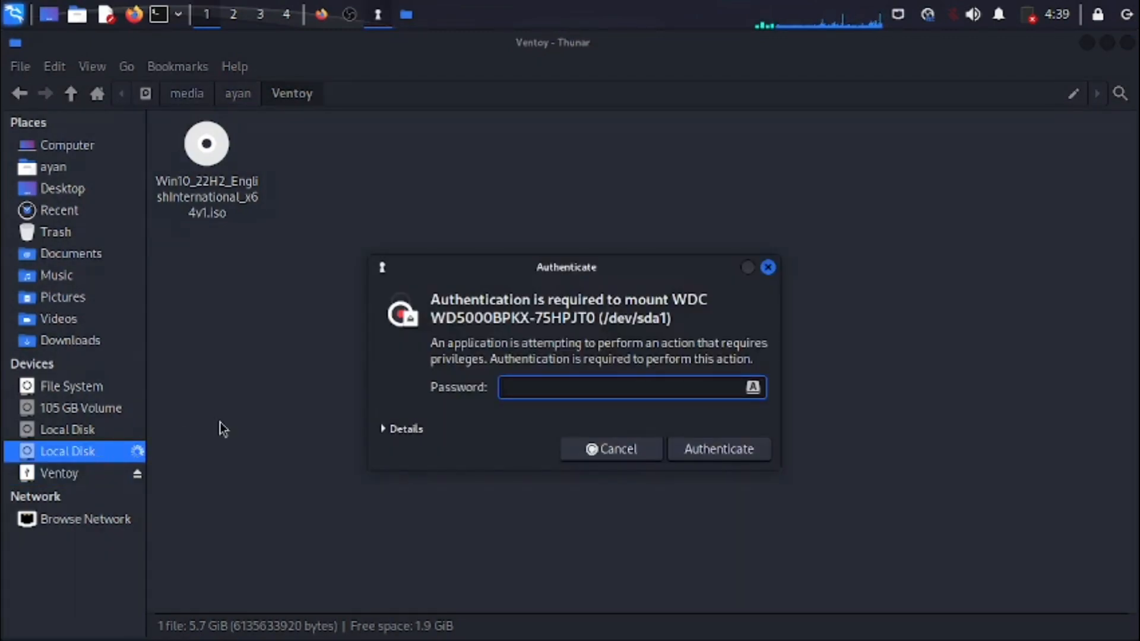
text(****)
key(Return)
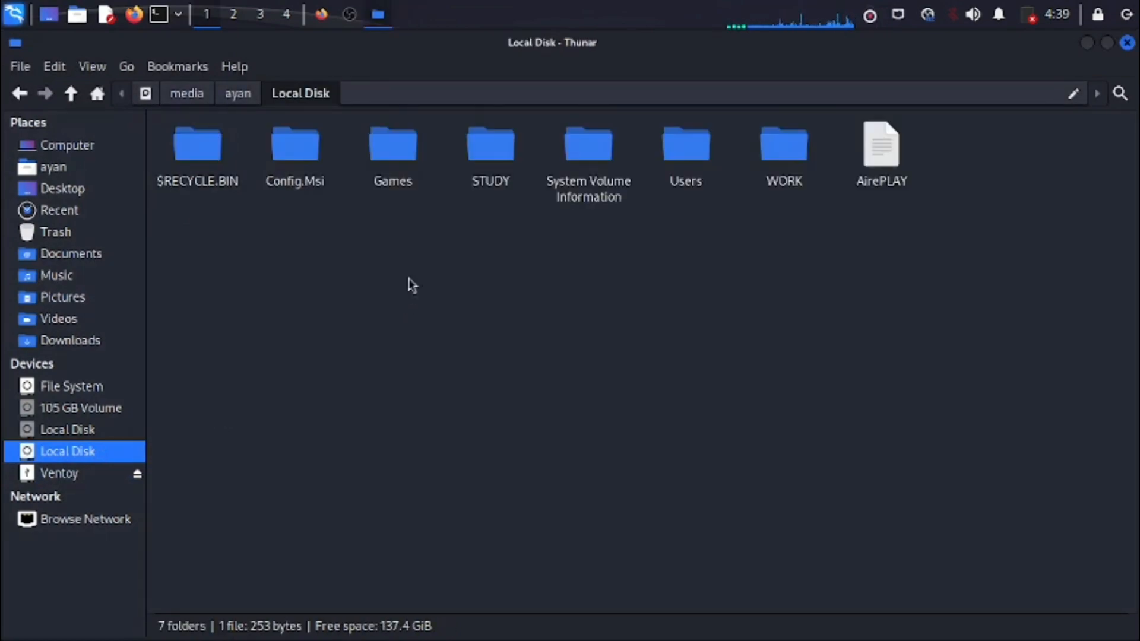
- Open the WORK folder on Local Disk, examine the file size of kali-linux-2023.4-installer-amd64.iso in its properties, and close them
double_click(795, 159)
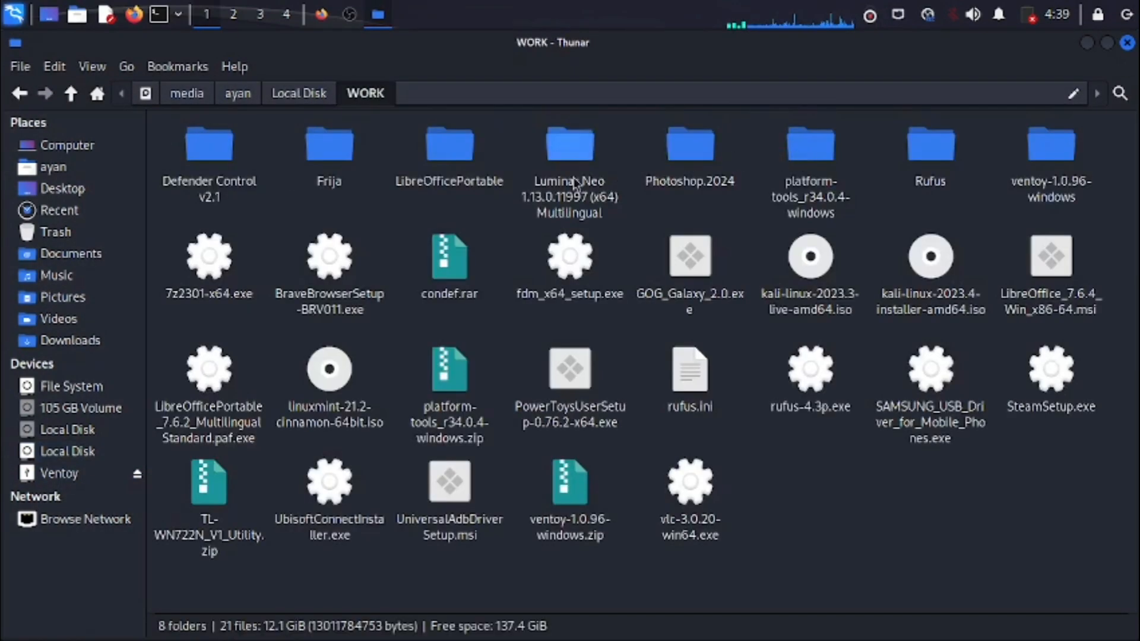
right_click(943, 278)
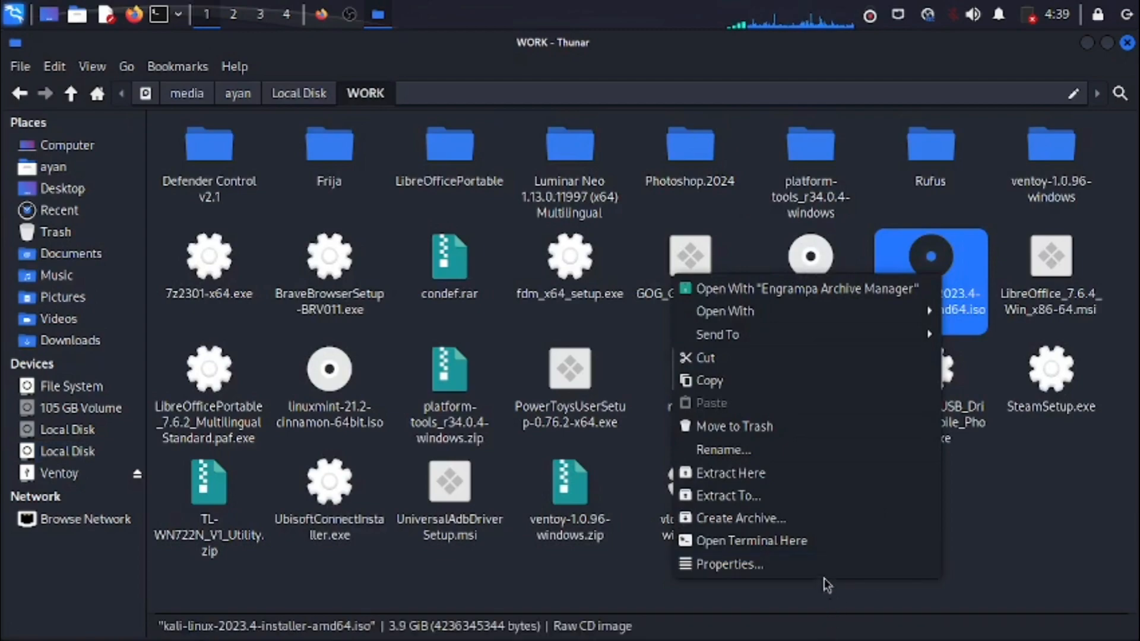
click(754, 564)
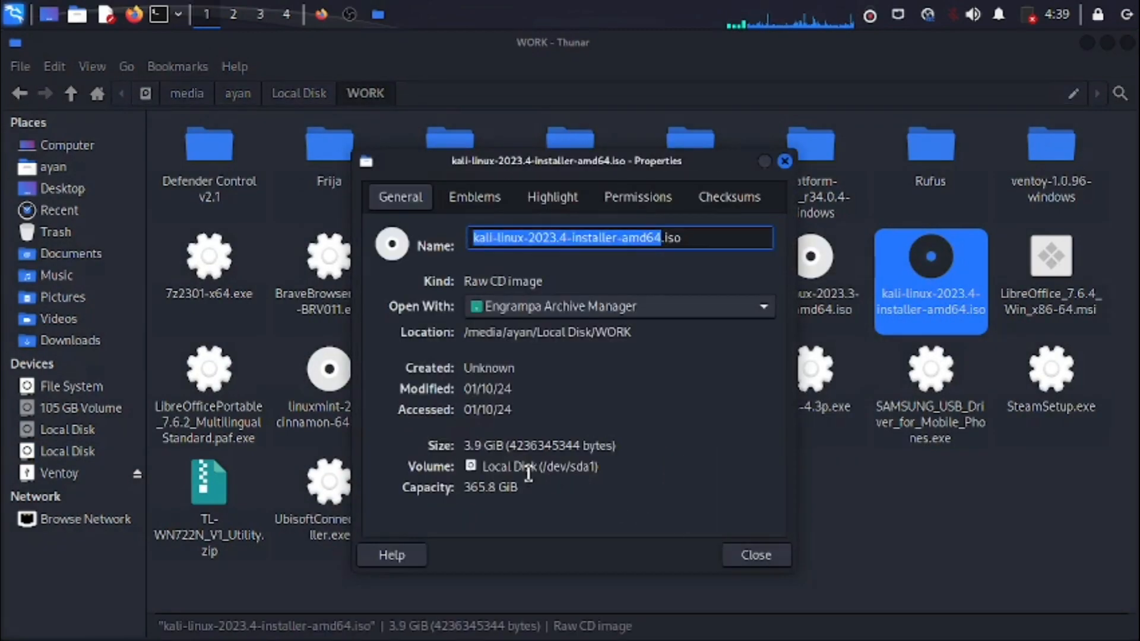
click(759, 555)
click(760, 555)
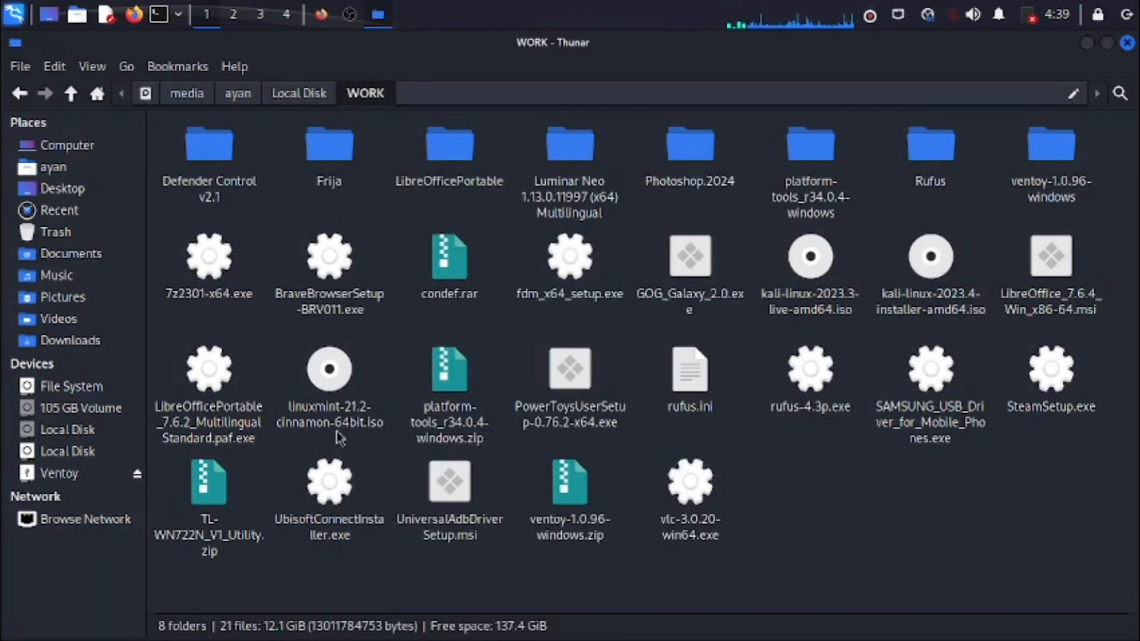
- Examine the file size of linuxmint-21.2-cinnamon-64bit.iso in its properties, close them, and deselect the file
right_click(335, 392)
click(377, 372)
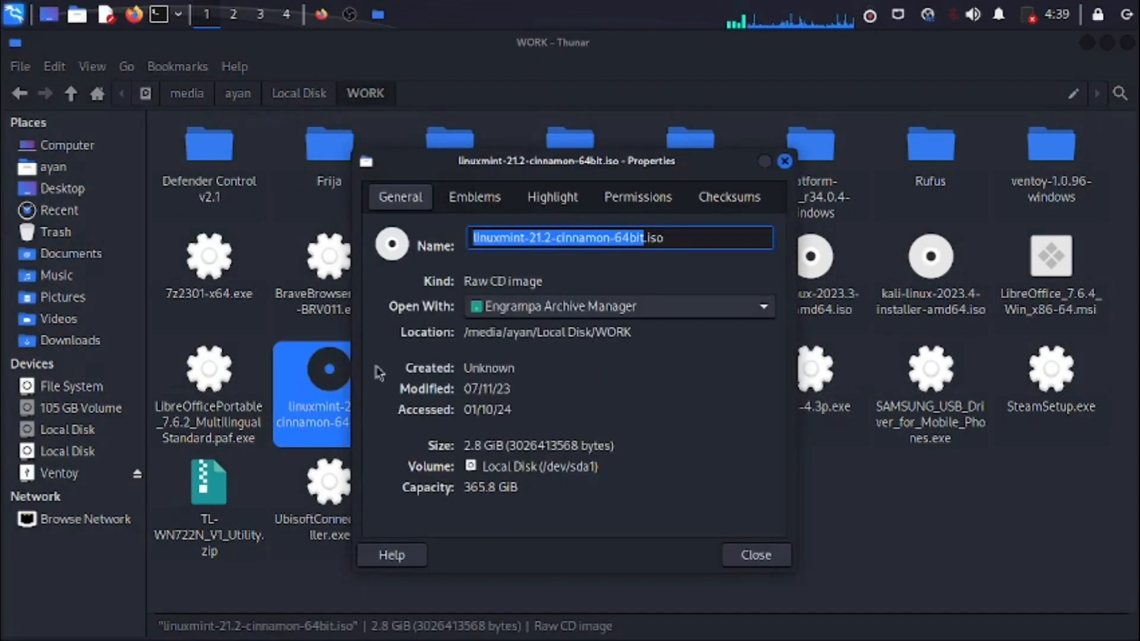
drag(471, 447, 509, 446)
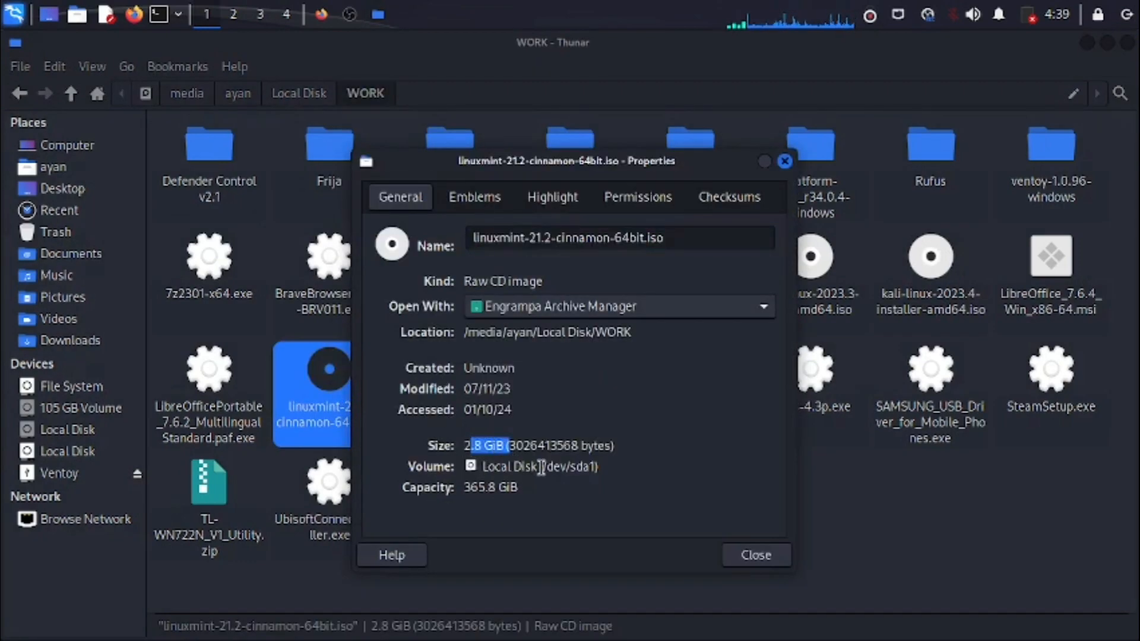
click(734, 554)
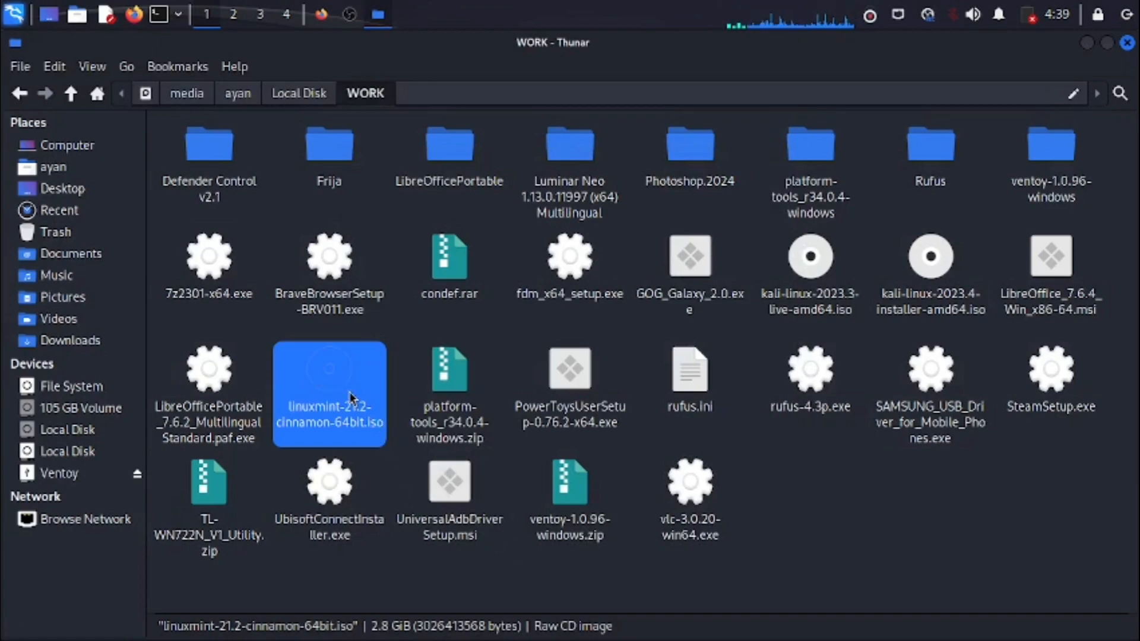
click(890, 535)
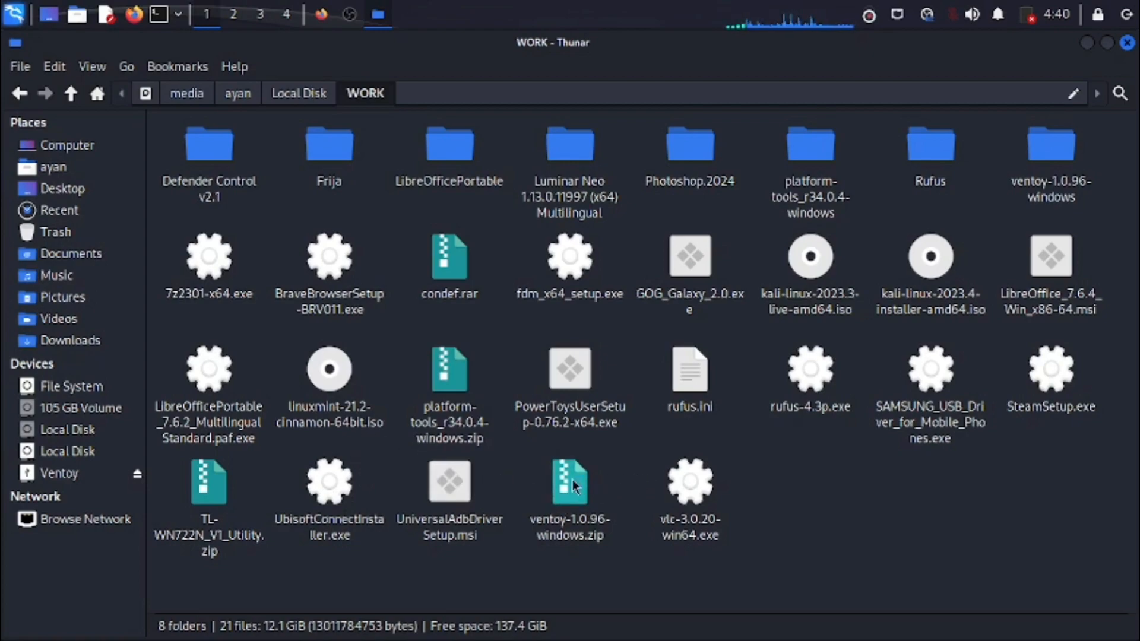
- Look at the Ventoy drive's contents and free space, and return to the WORK folder on Local Disk
click(67, 452)
click(84, 474)
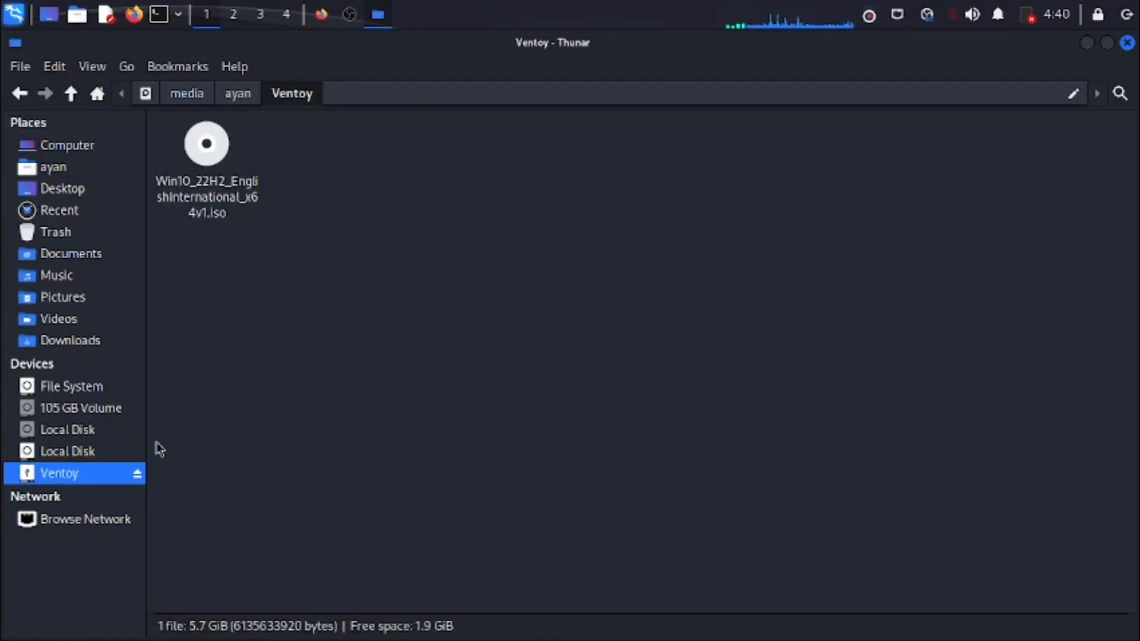
click(95, 452)
double_click(775, 158)
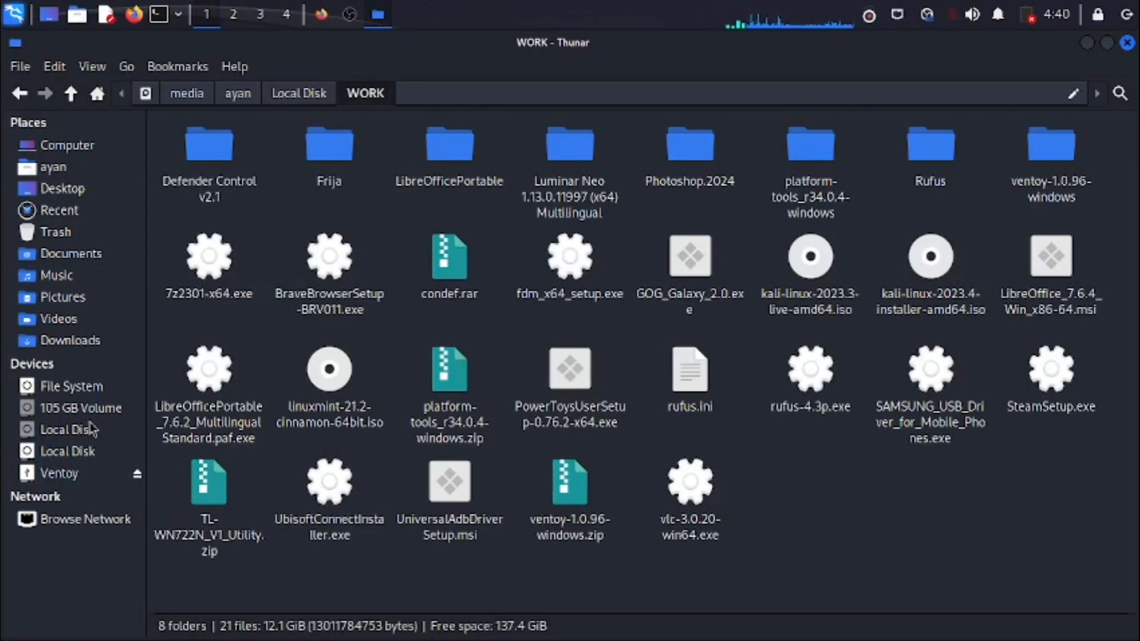
- Send the ventoy-1.0.96 folder and ventoy-1.0.96-linux.tar.gz from the Downloads folder to the Ventoy drive
click(85, 340)
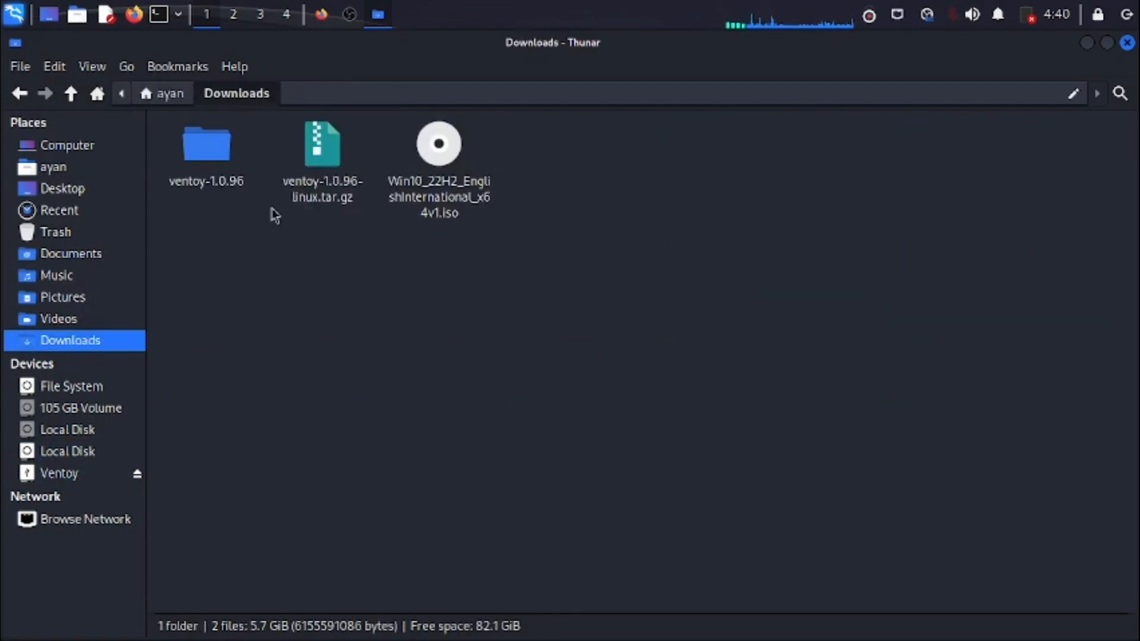
right_click(320, 170)
click(270, 274)
drag(300, 239, 218, 161)
right_click(217, 160)
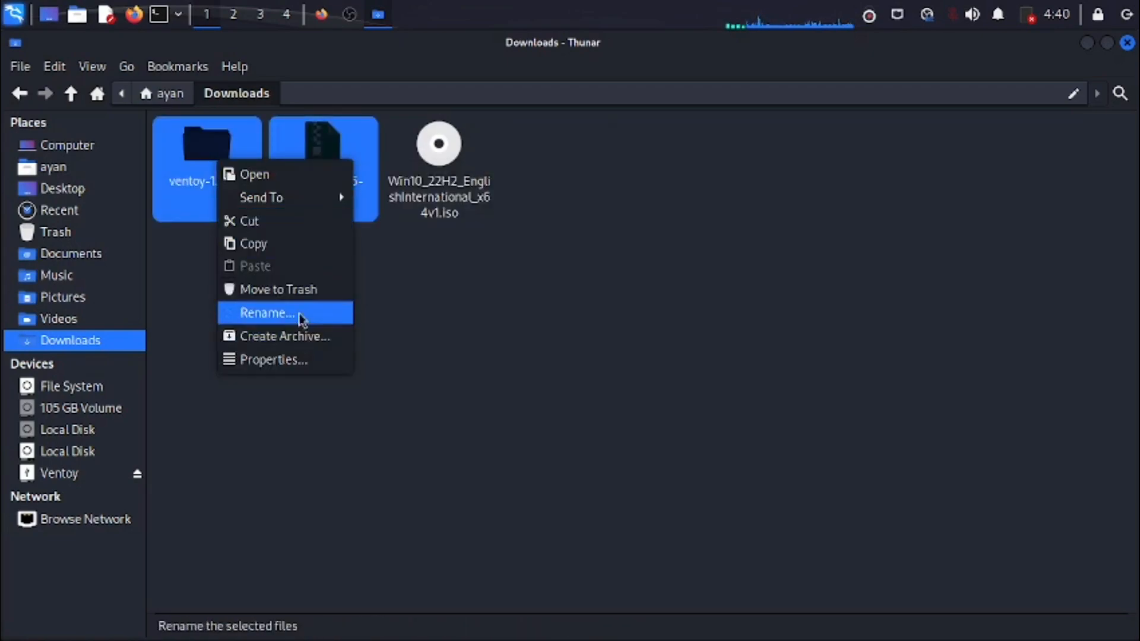
mouse_move(310, 198)
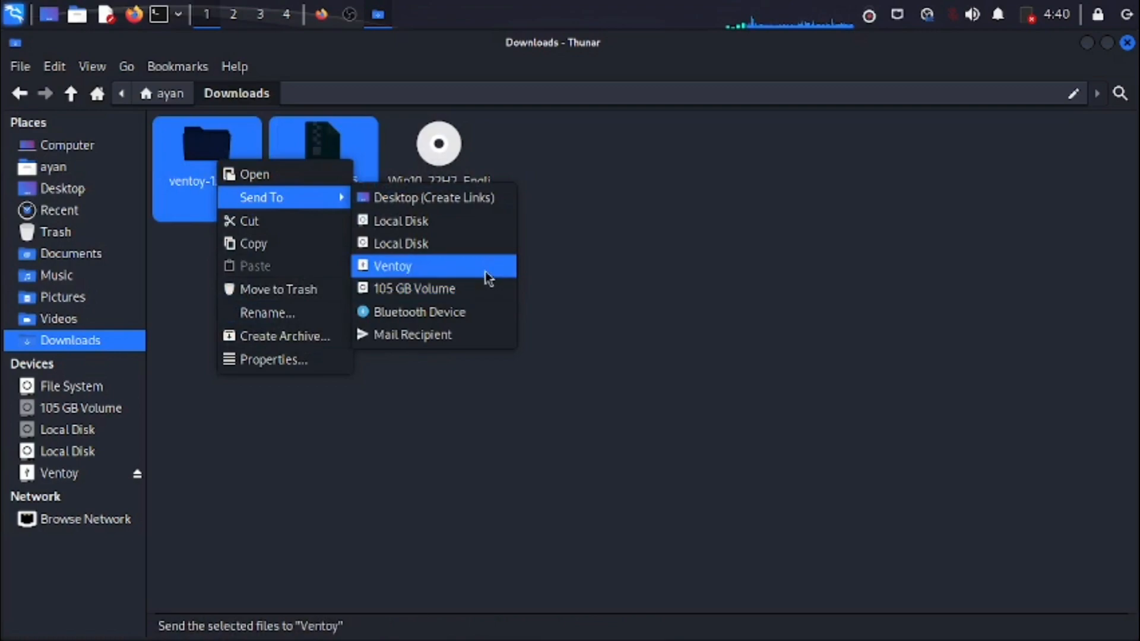
click(483, 269)
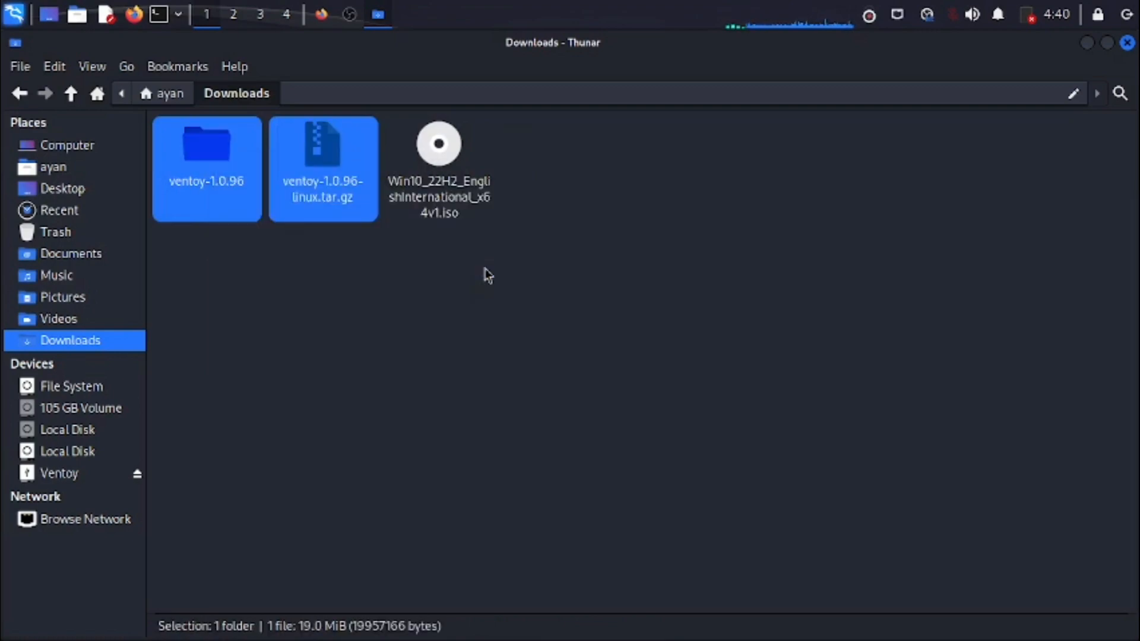
- Open the Ventoy drive to check the copied files, examine its used and free space in the properties, and close them
click(71, 473)
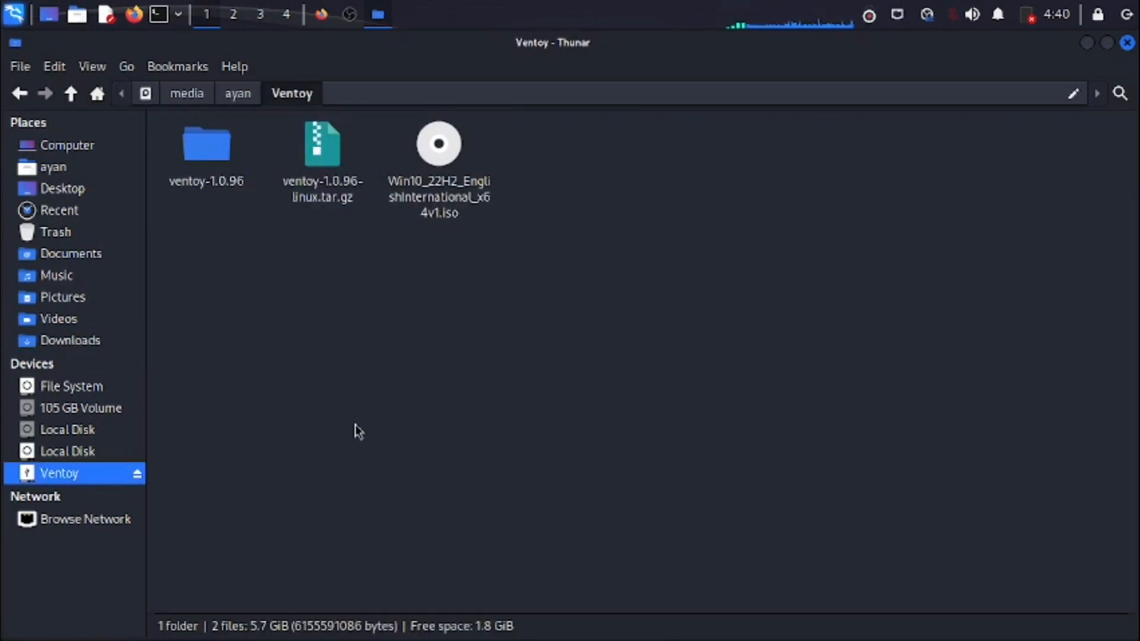
right_click(488, 320)
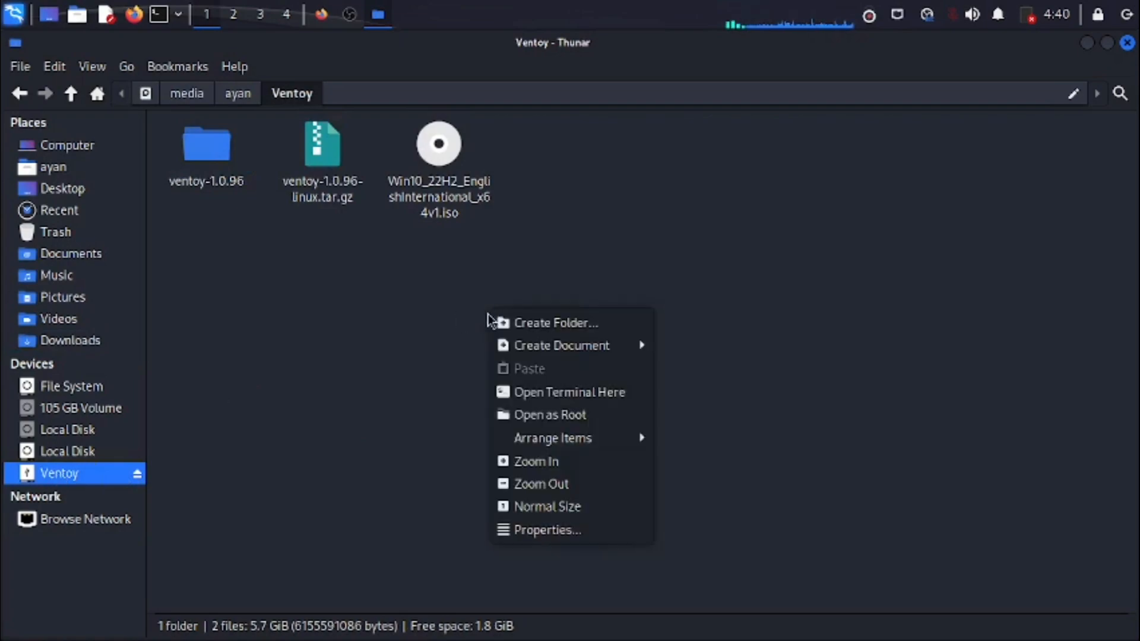
click(379, 393)
right_click(380, 393)
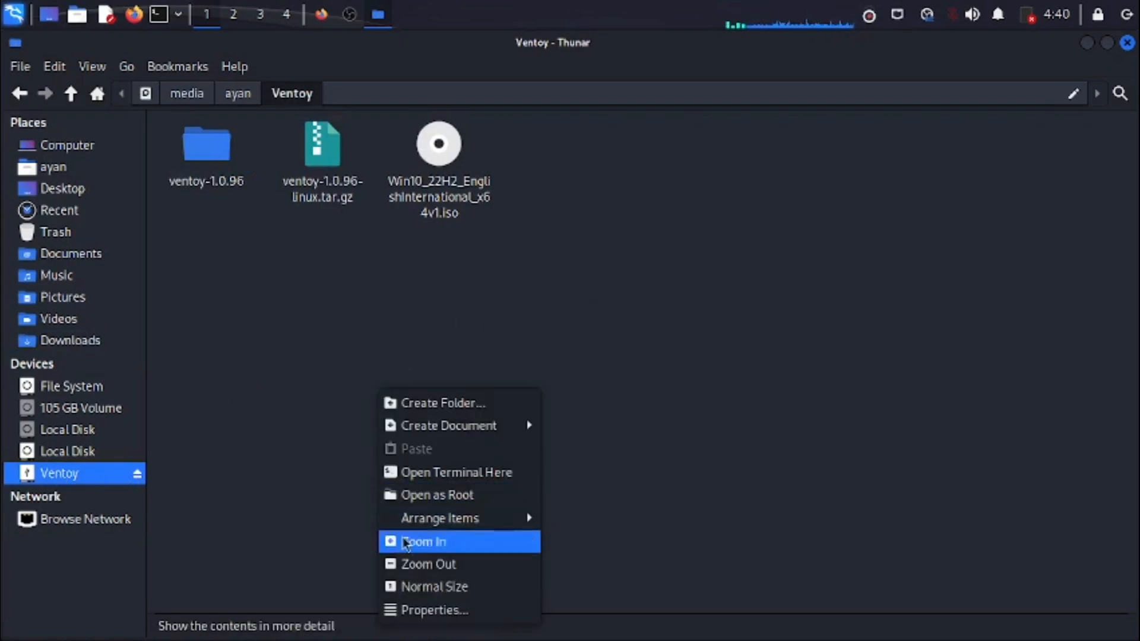
click(436, 607)
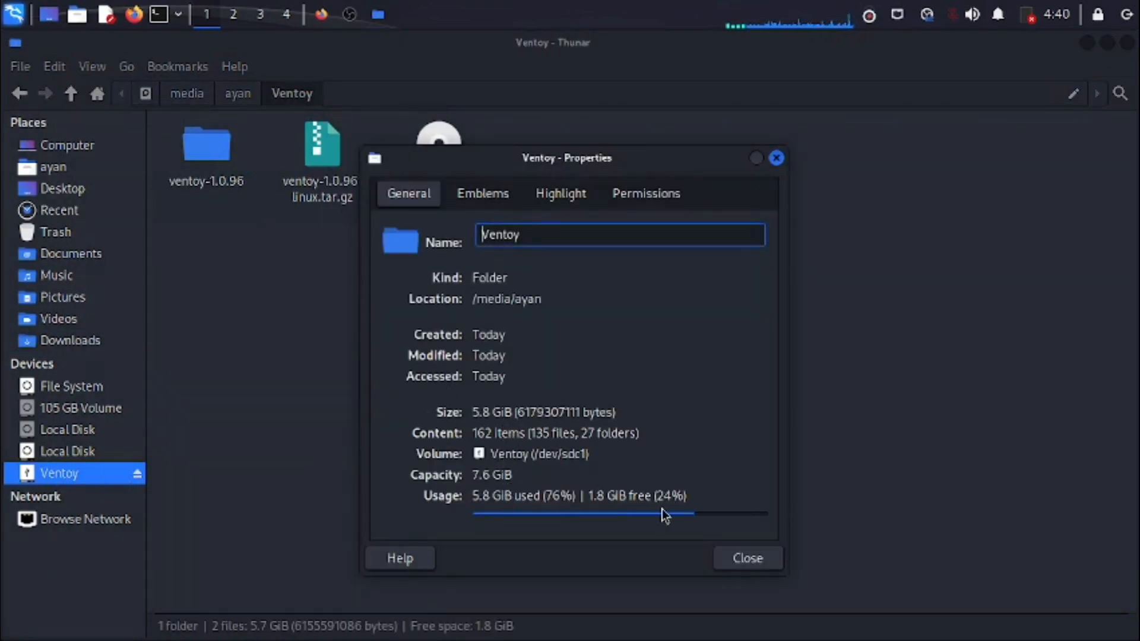
click(750, 558)
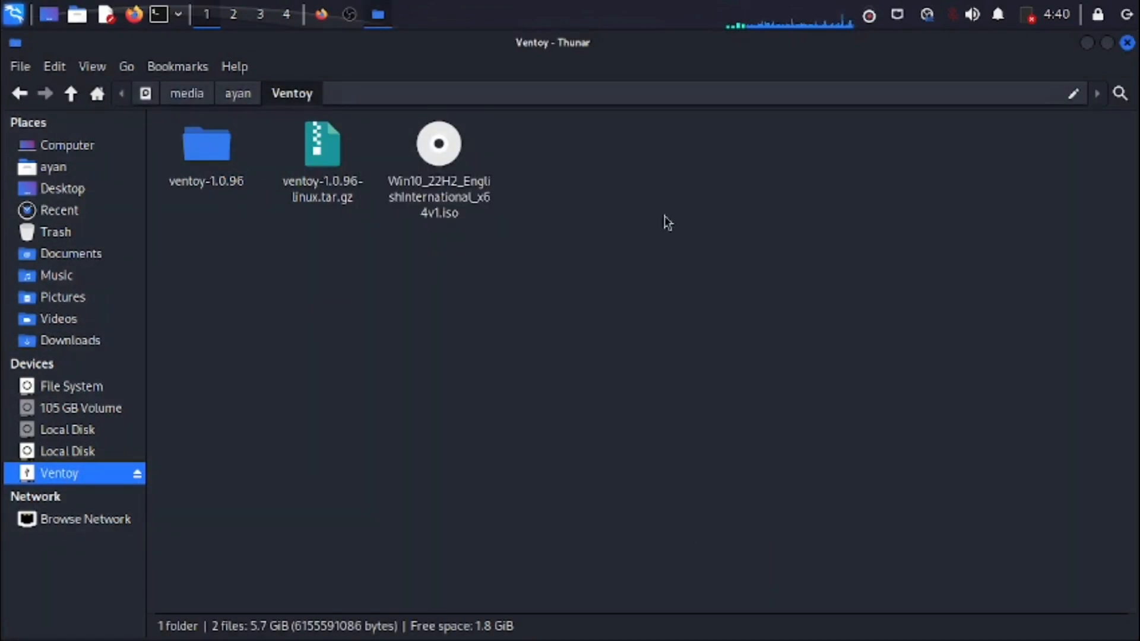
- Close the file manager and all the open browser tabs, including the Ventoy, Windows 10, Kali and Linux Mint pages
click(1127, 43)
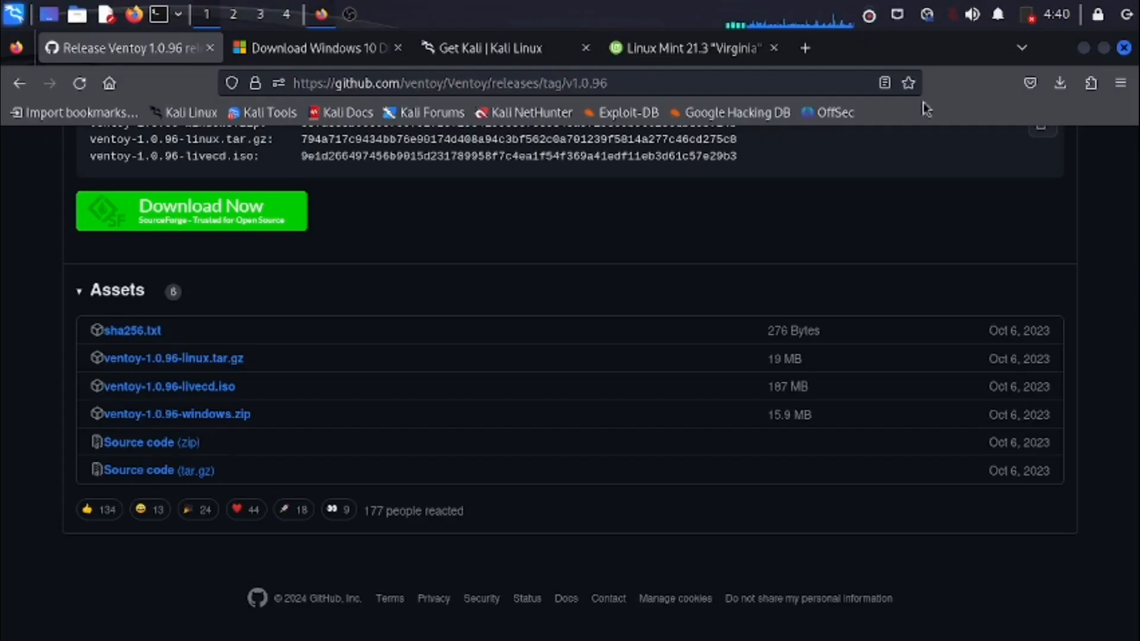
click(212, 52)
click(212, 52)
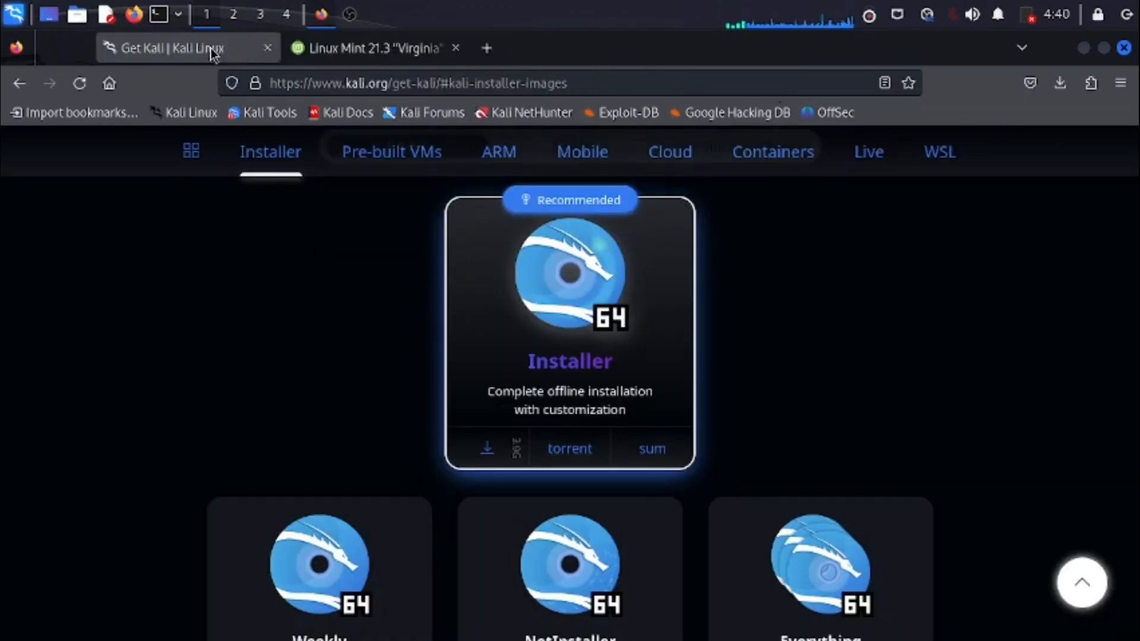
click(212, 50)
click(212, 49)
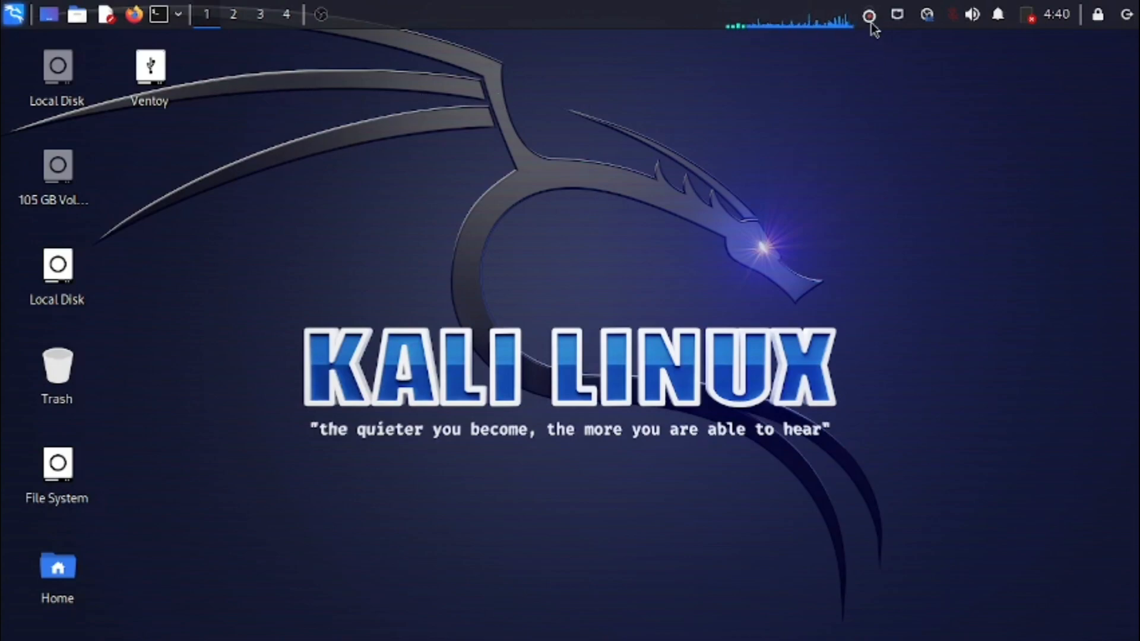
- Shut down the computer from the Kali Linux session
click(1128, 15)
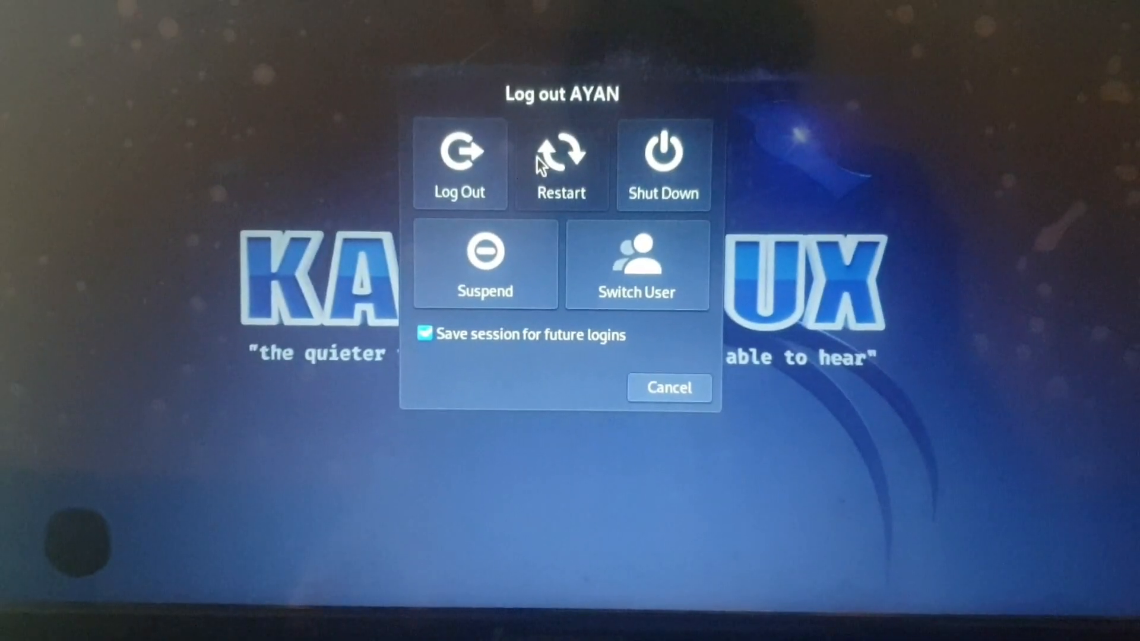
click(668, 170)
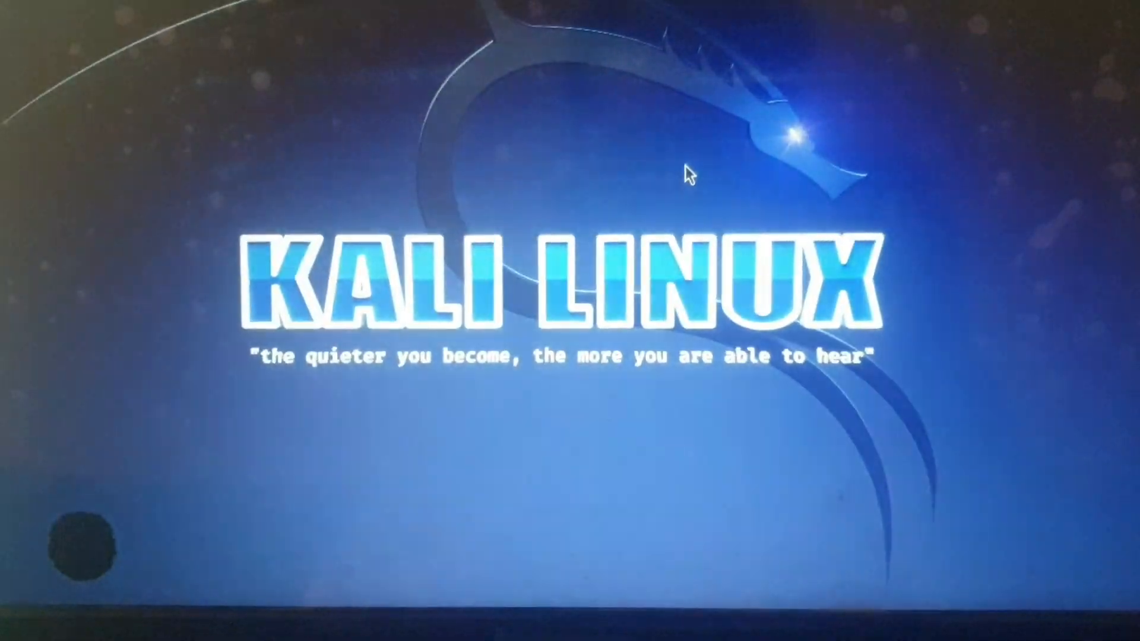